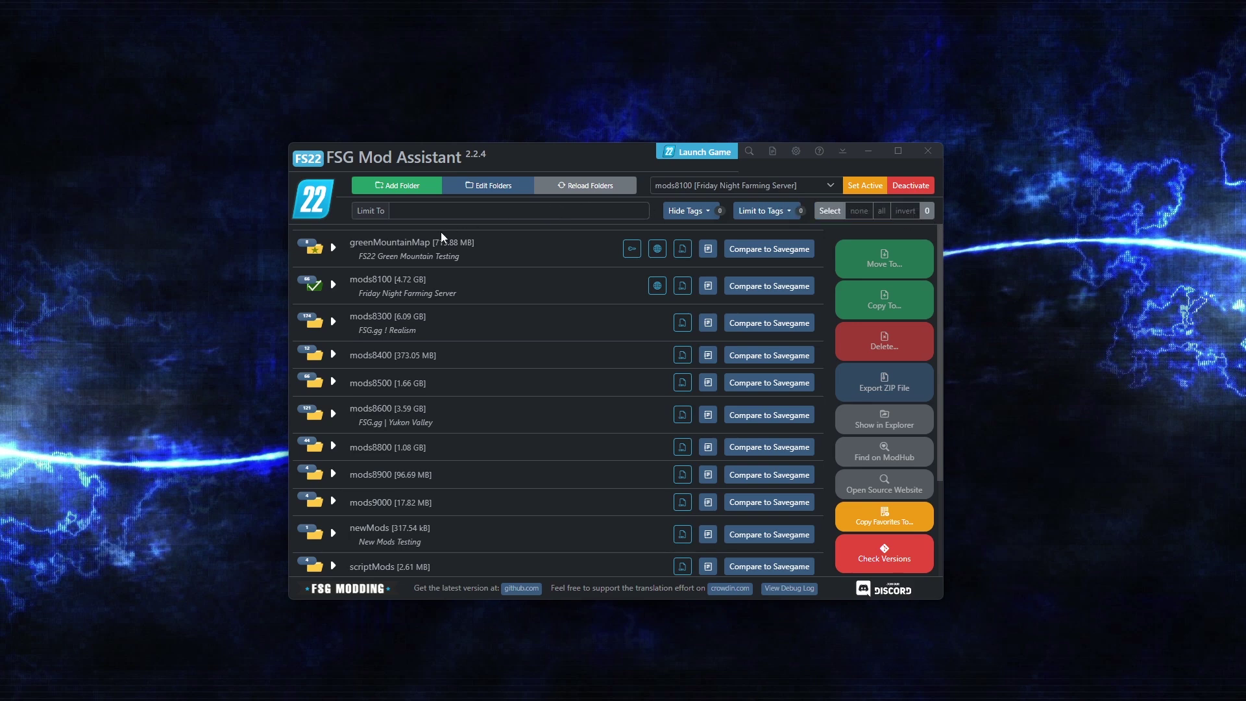
# Step: Add the fun folder from the FarmingSimulator2022 mods directory as a collection and expand its mod list
pyautogui.click(405, 189)
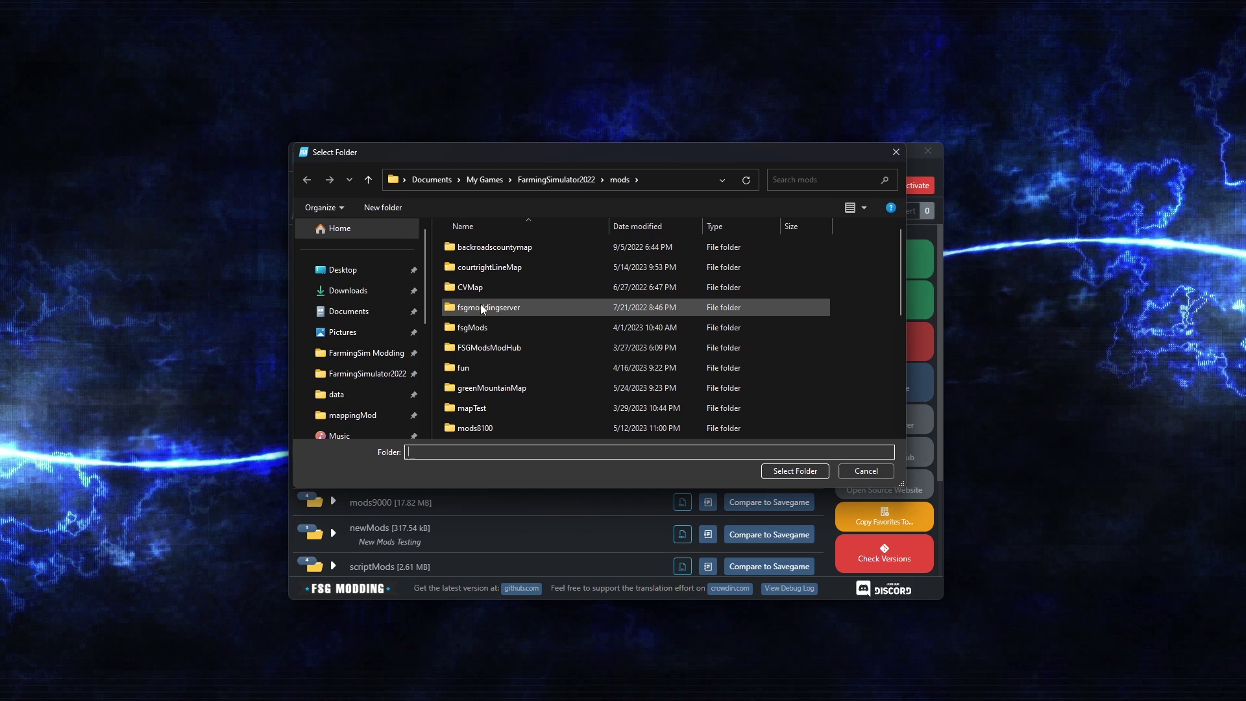
pyautogui.click(477, 367)
pyautogui.click(779, 471)
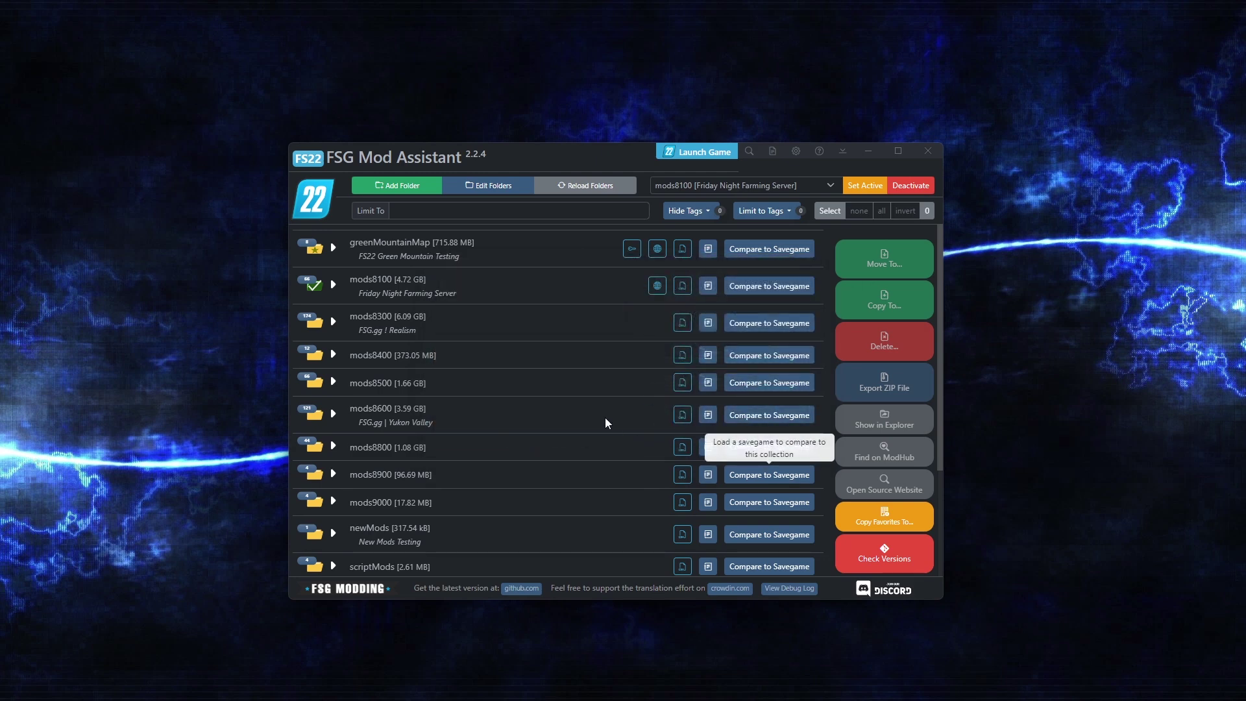
pyautogui.scroll(-5, 605, 422)
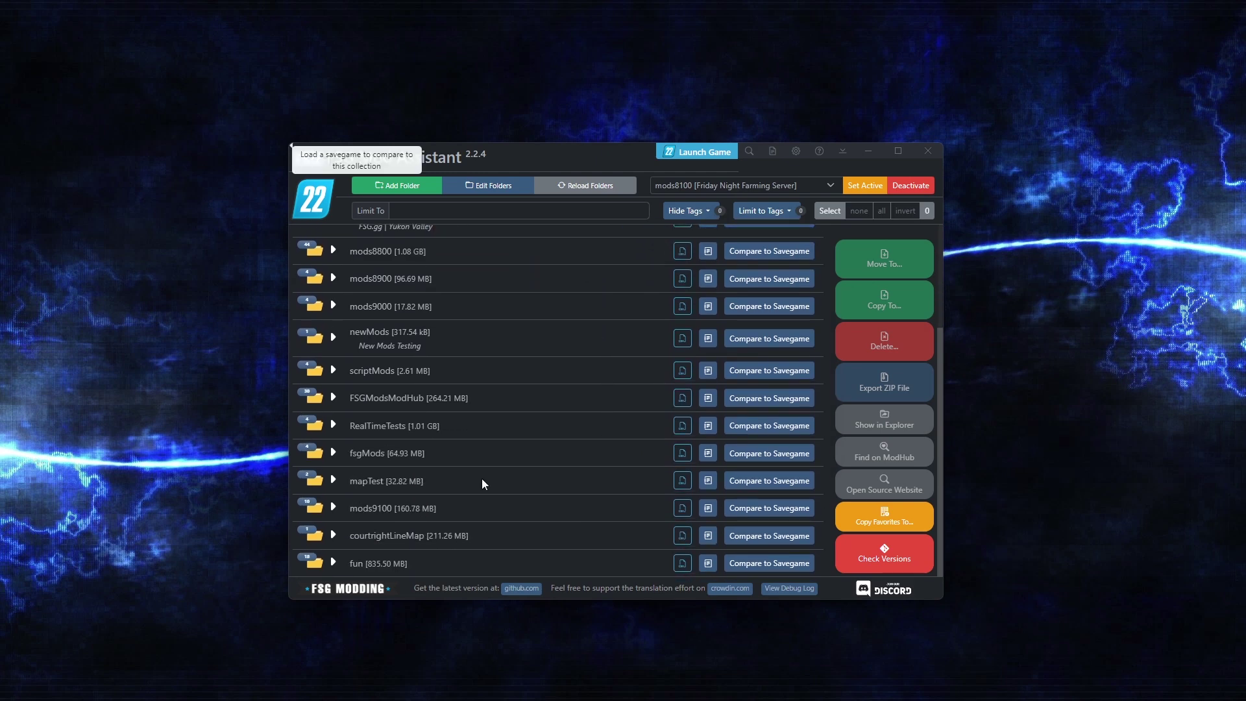
pyautogui.click(388, 565)
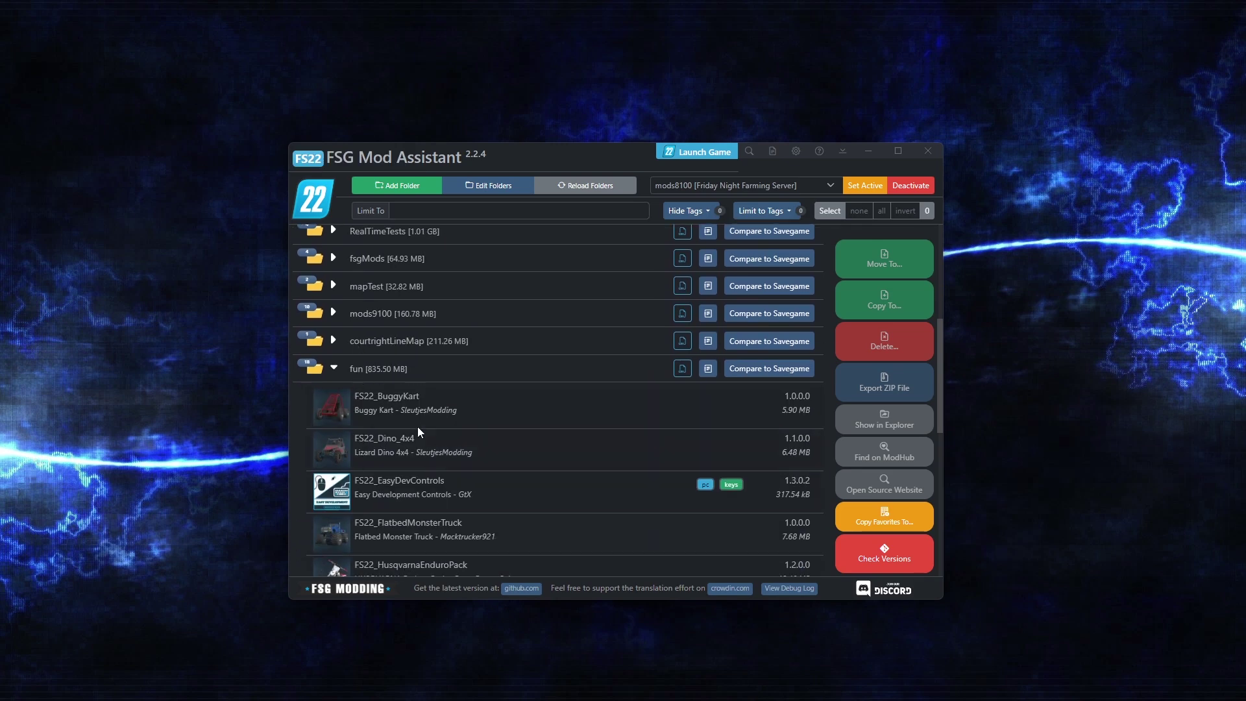
# Step: Switch to File Explorer and add the fun folder to Mod Assistant directly from the mods directory
pyautogui.doubleClick(482, 377)
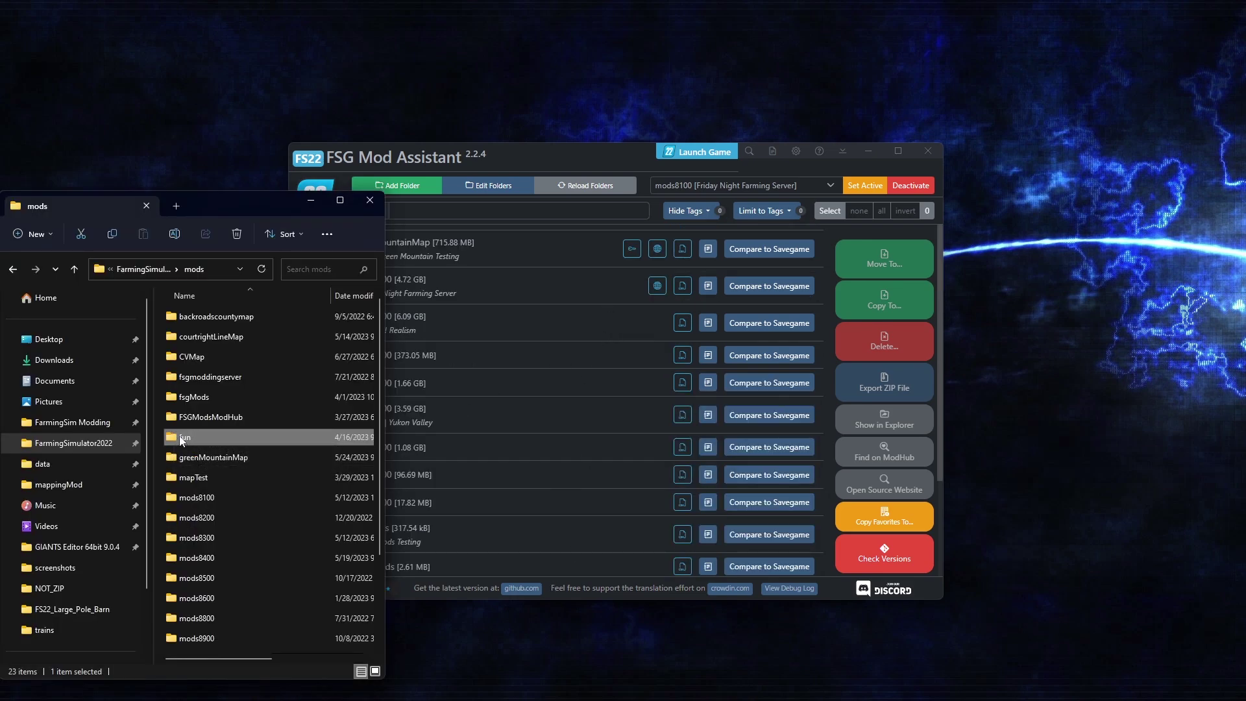
pyautogui.moveTo(181, 439); pyautogui.dragTo(805, 516)
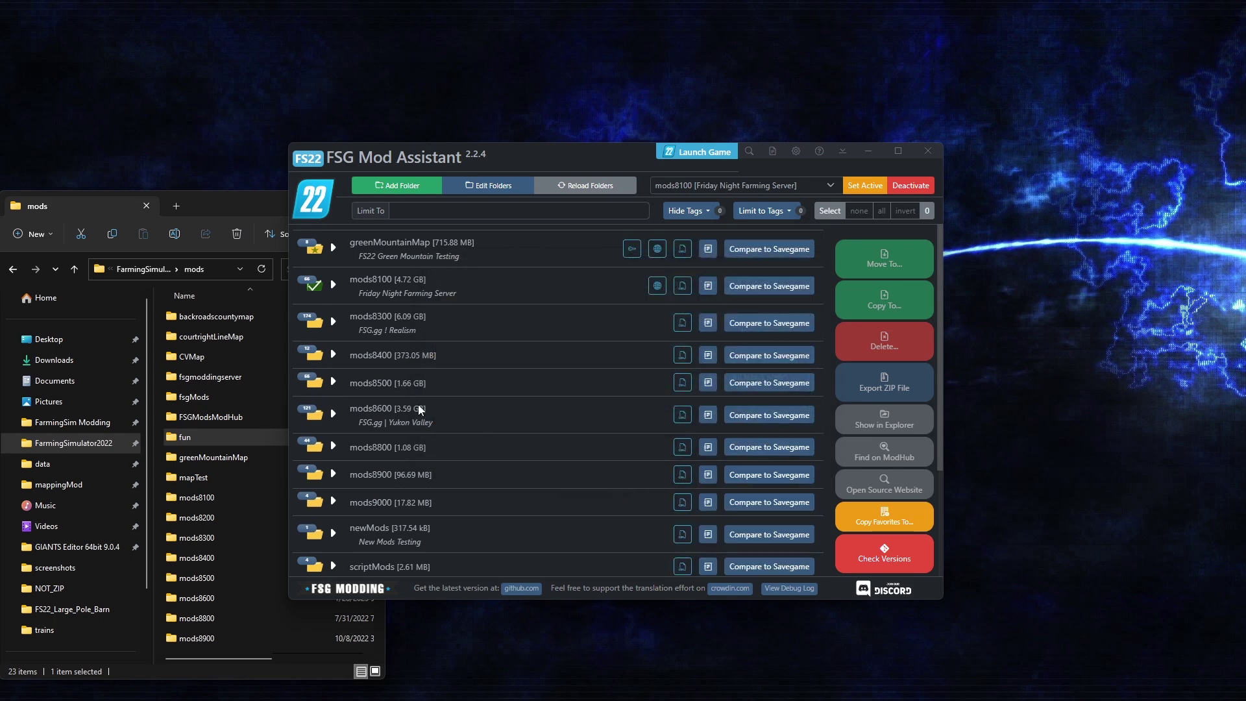
# Step: Bring FS22_Lizard_Cross.zip from the fun folder into Mod Assistant's file import, examine the destination collections, and close the import without copying
pyautogui.doubleClick(172, 441)
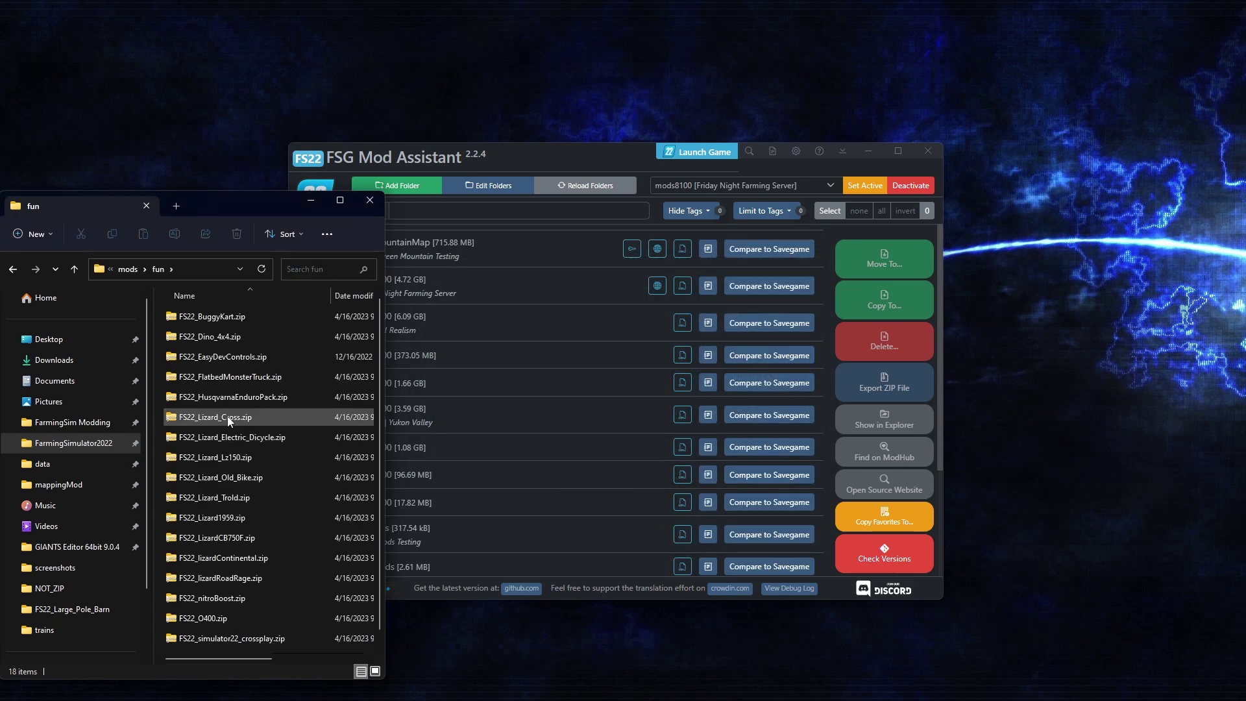
pyautogui.moveTo(228, 418); pyautogui.dragTo(570, 484)
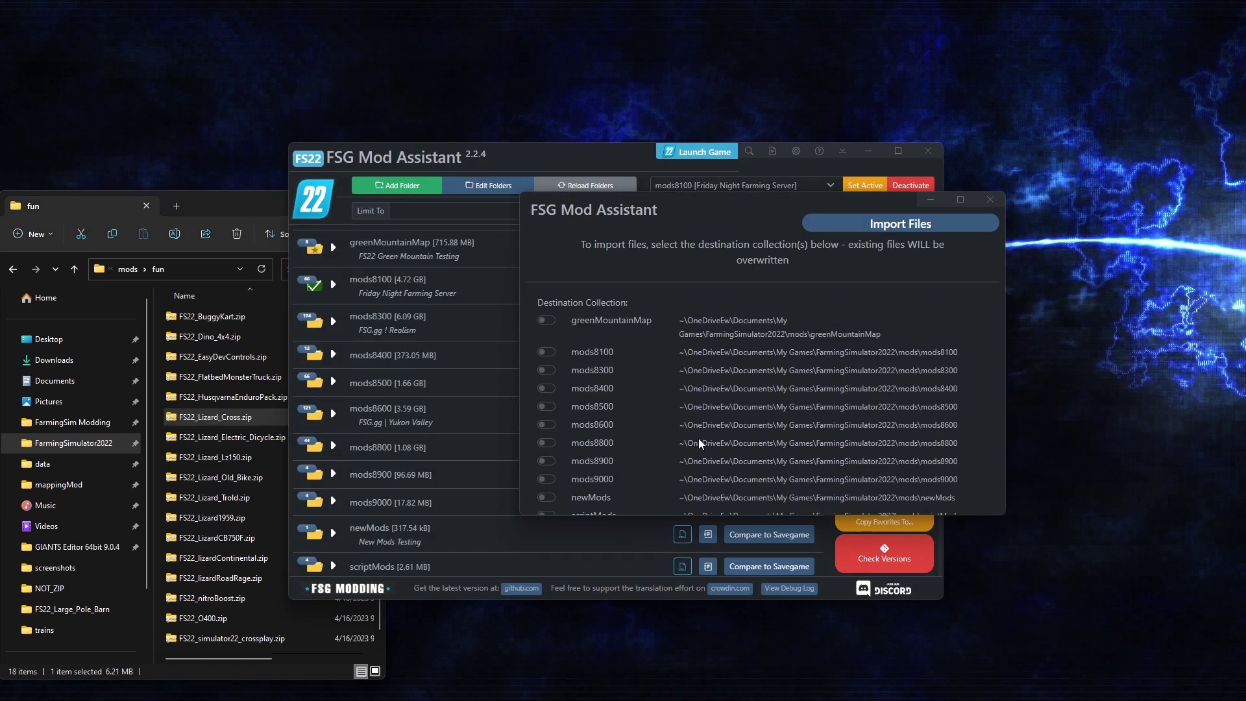
pyautogui.scroll(-3, 668, 409)
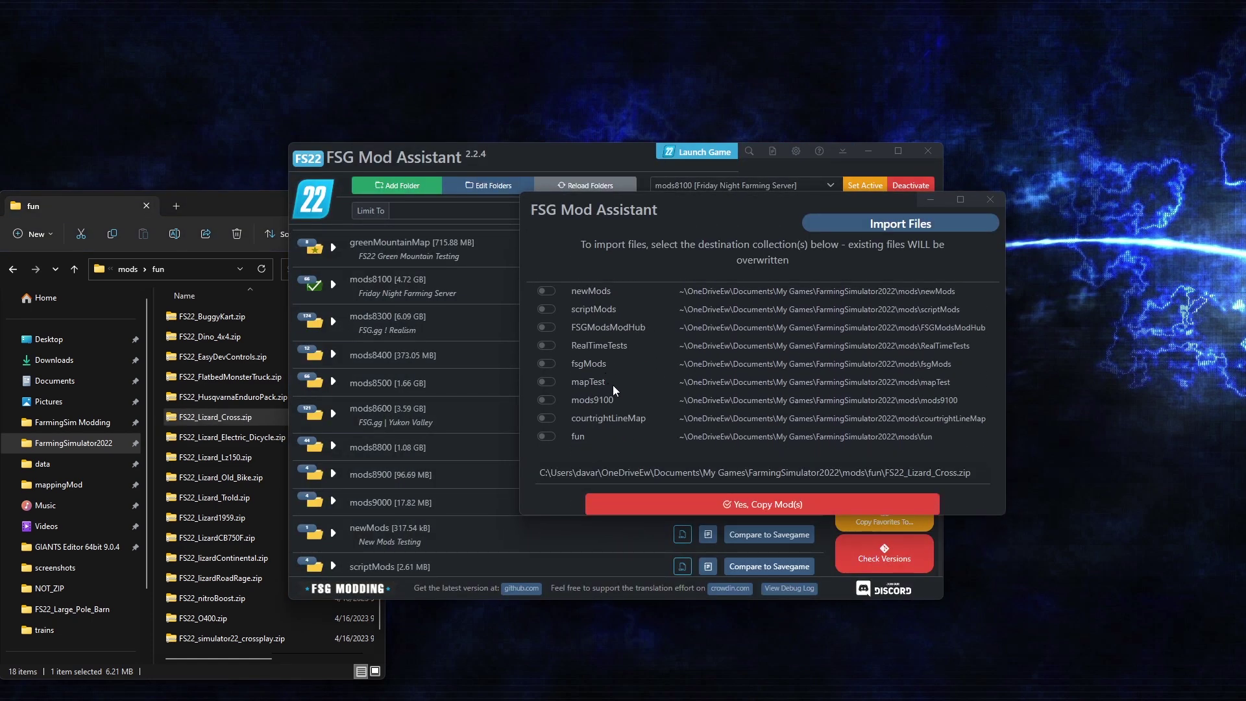
pyautogui.scroll(5, 623, 376)
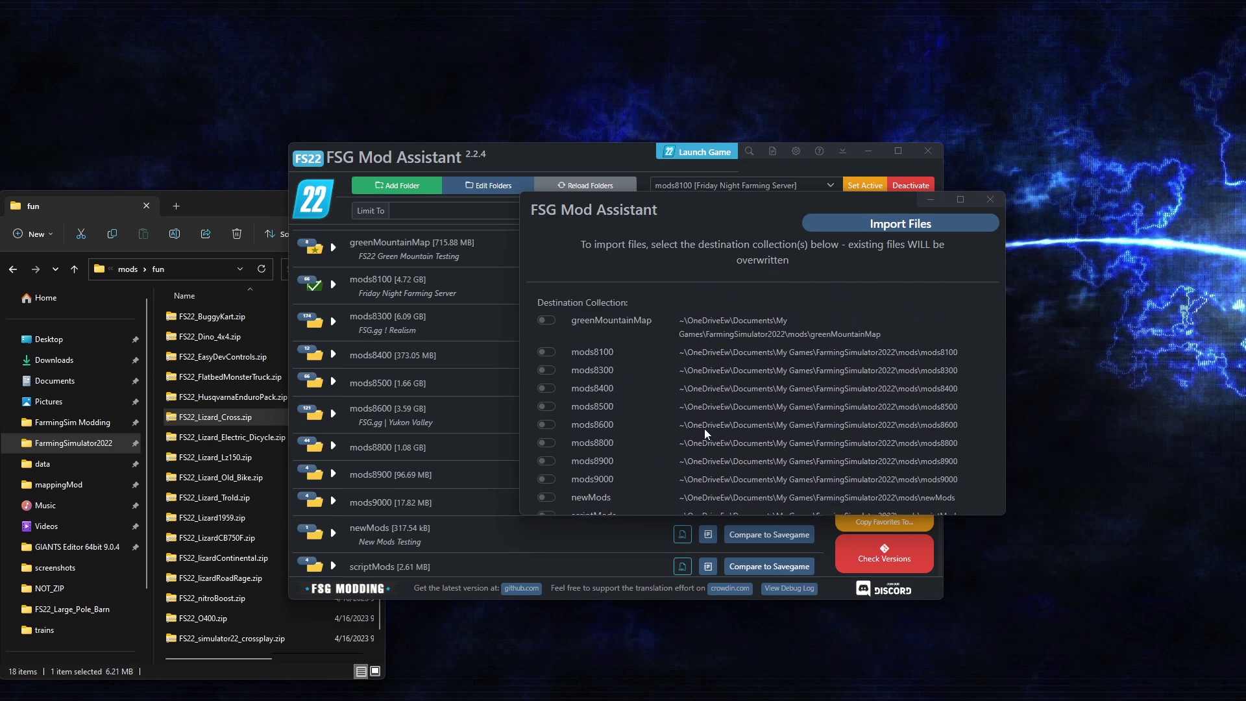
pyautogui.click(986, 201)
# Step: Sort the collection folders alphabetically and close the folder editor
pyautogui.scroll(-3, 516, 446)
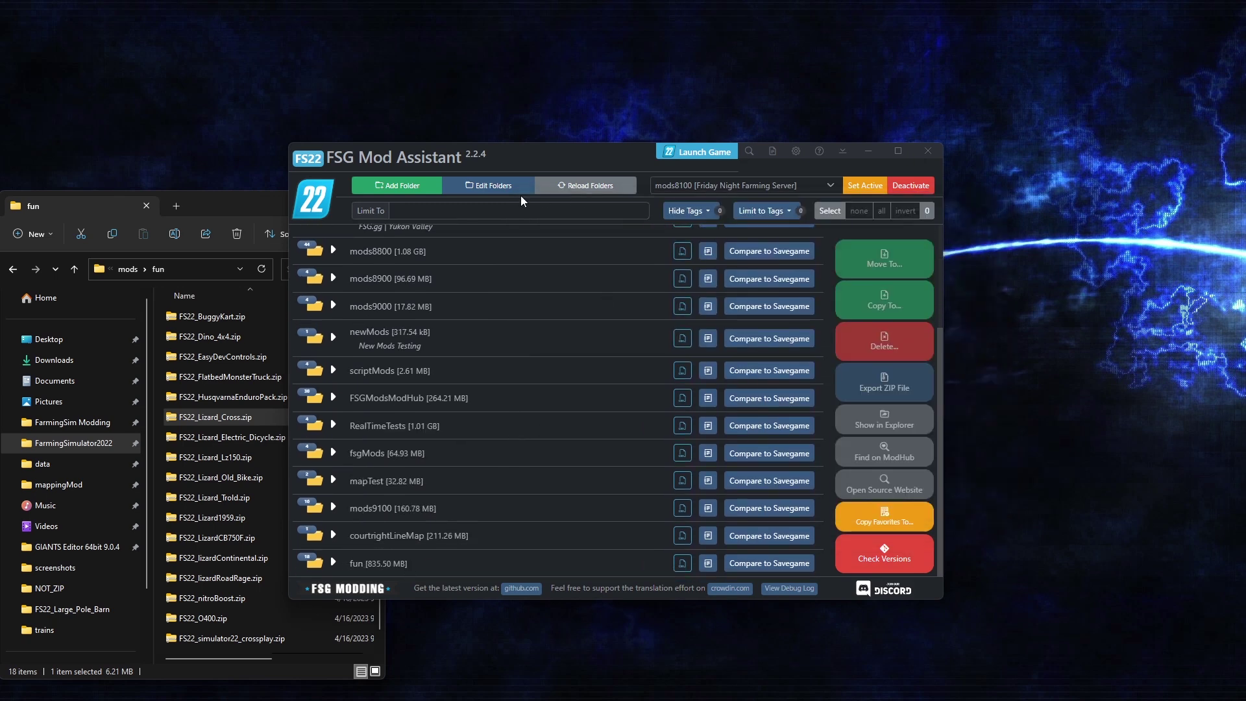
pyautogui.click(501, 188)
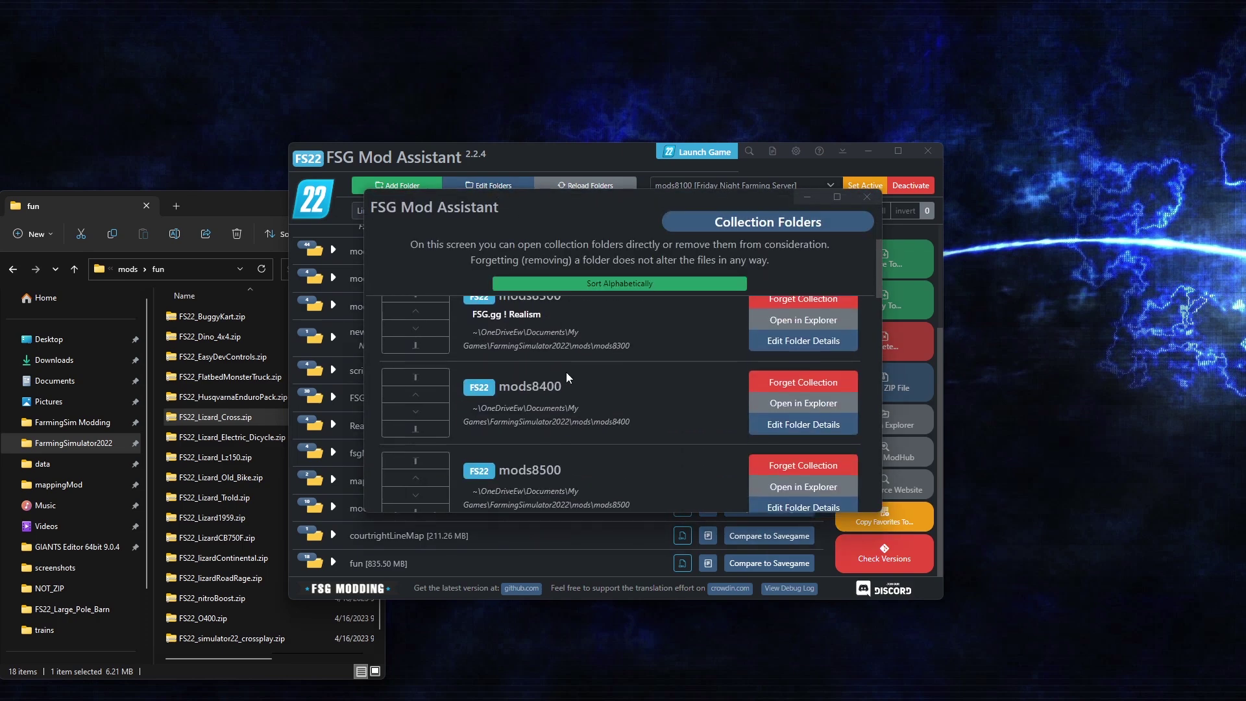
pyautogui.click(675, 283)
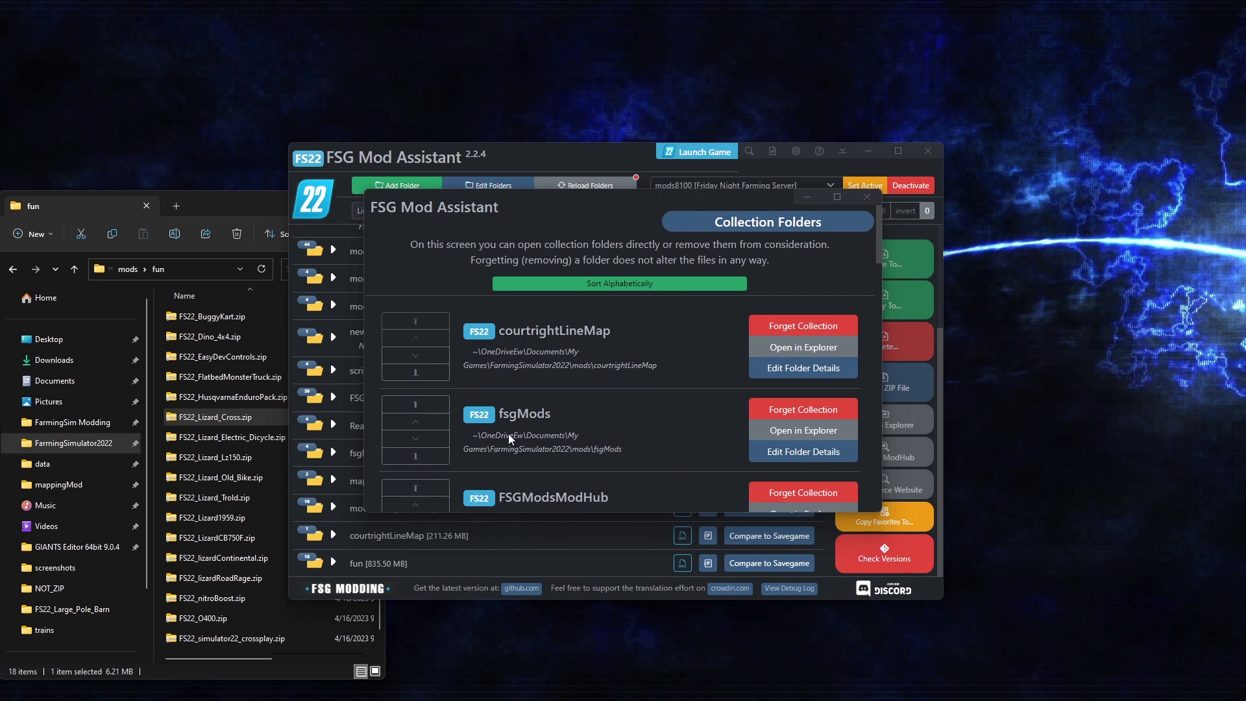
pyautogui.scroll(-1, 512, 431)
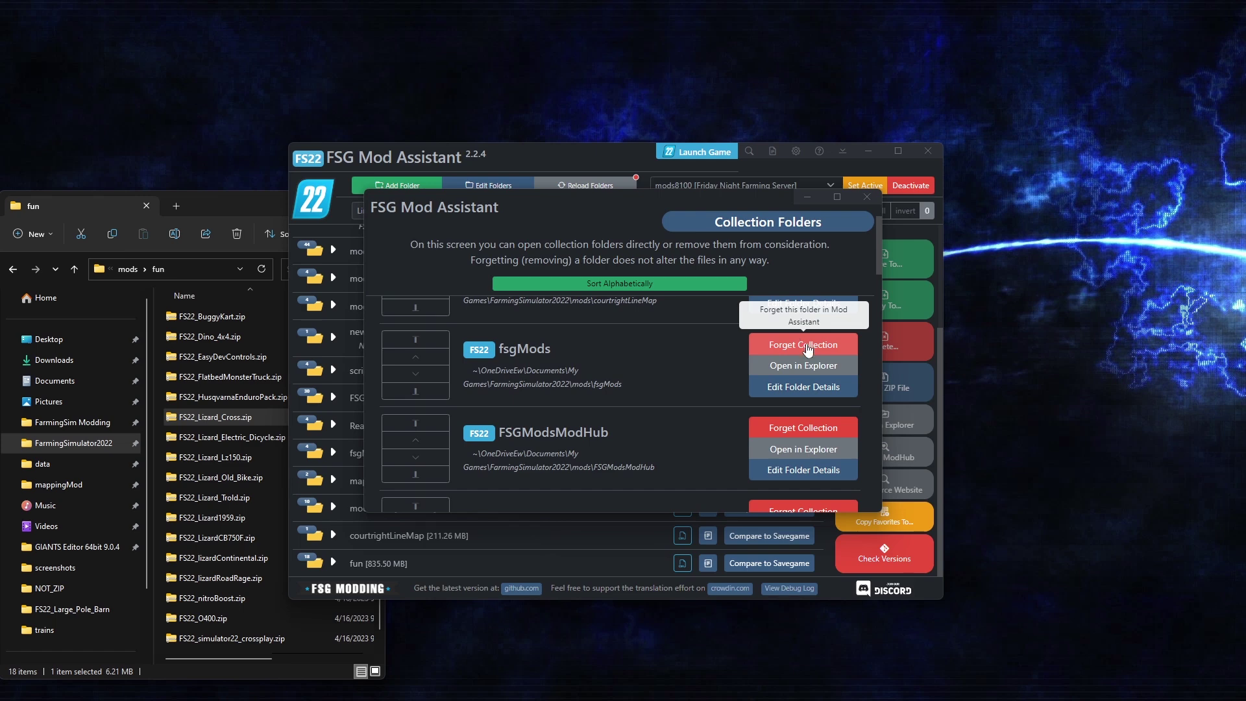
pyautogui.click(868, 197)
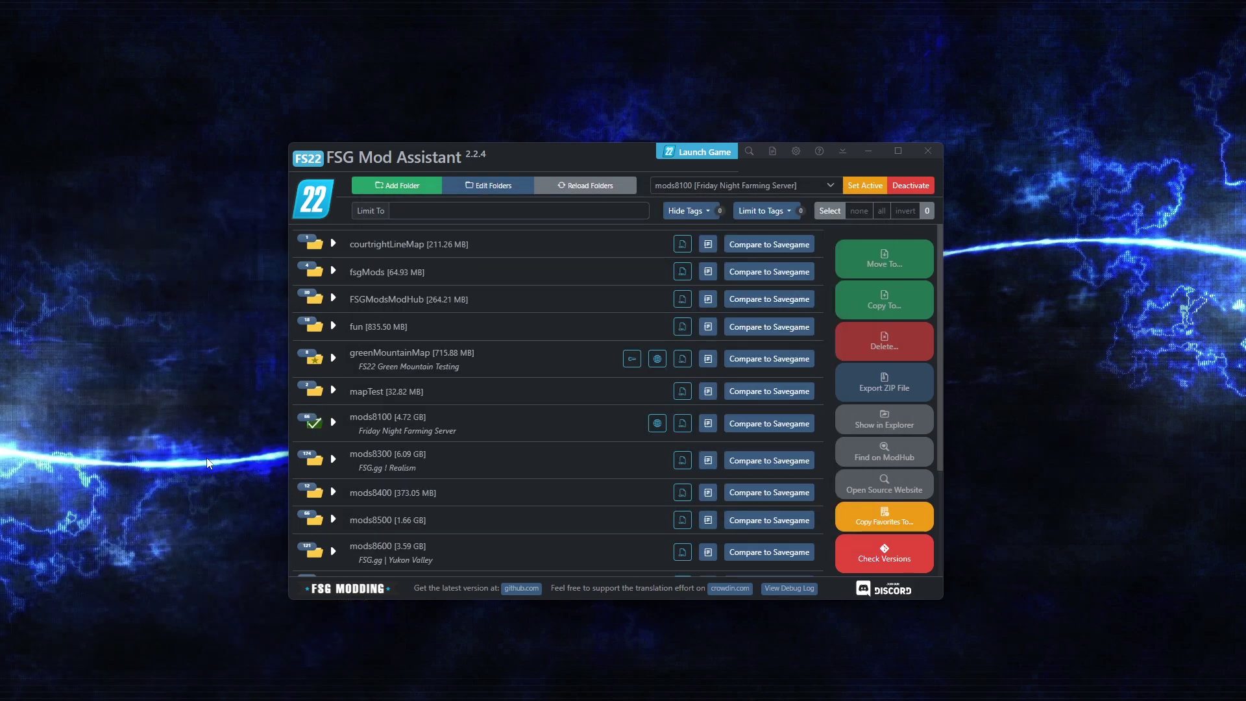
# Step: Set the courtrightLineMap collection active, and switch the active collection to greenMountainMap
pyautogui.rightClick(413, 248)
pyautogui.rightClick(414, 242)
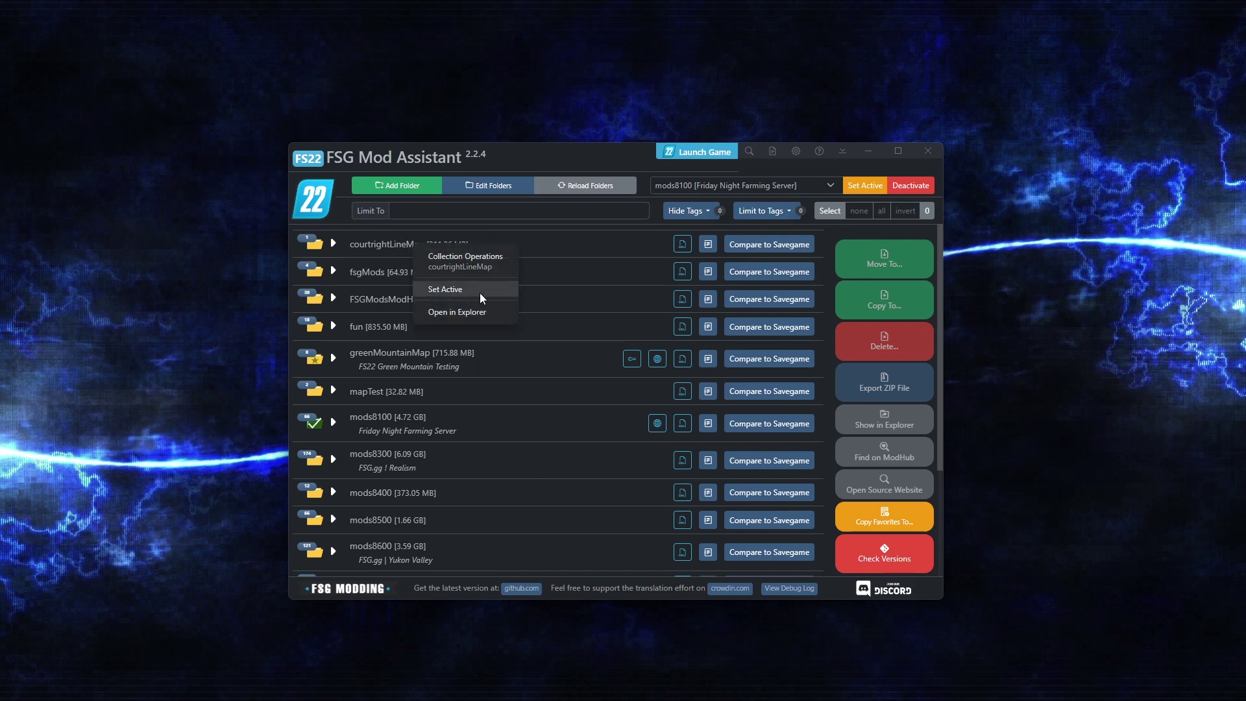
pyautogui.click(481, 293)
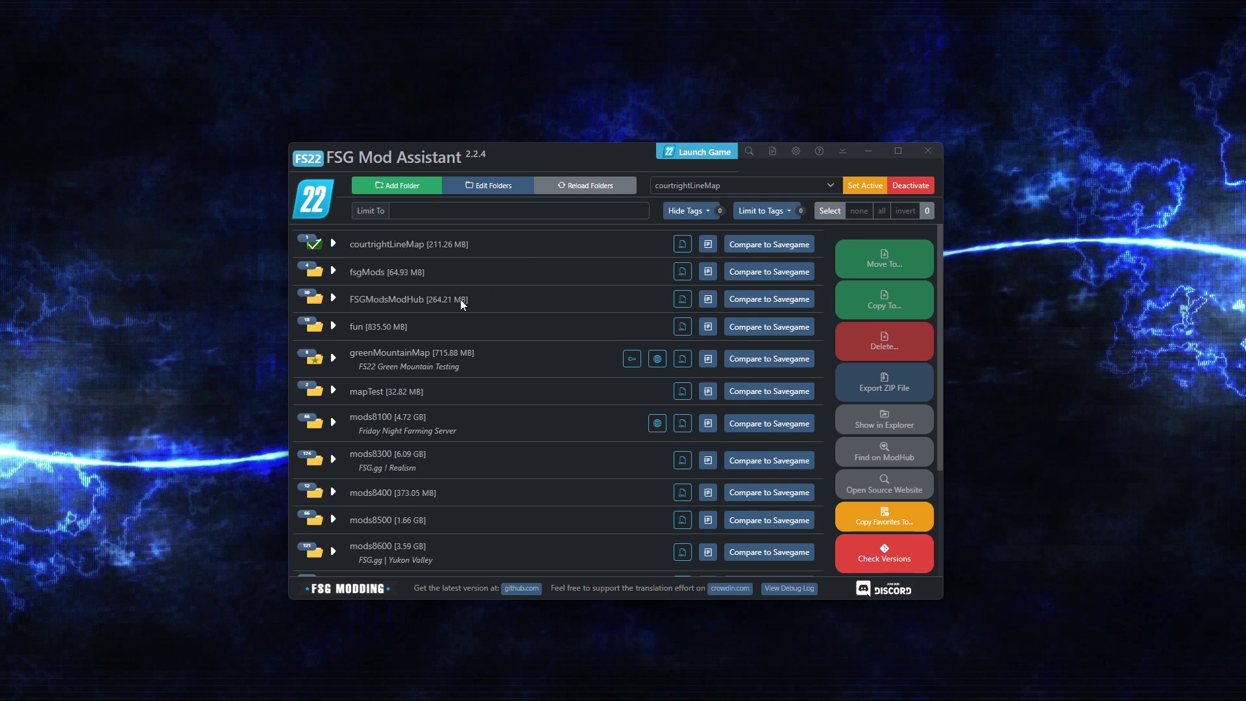
pyautogui.rightClick(422, 371)
pyautogui.click(467, 422)
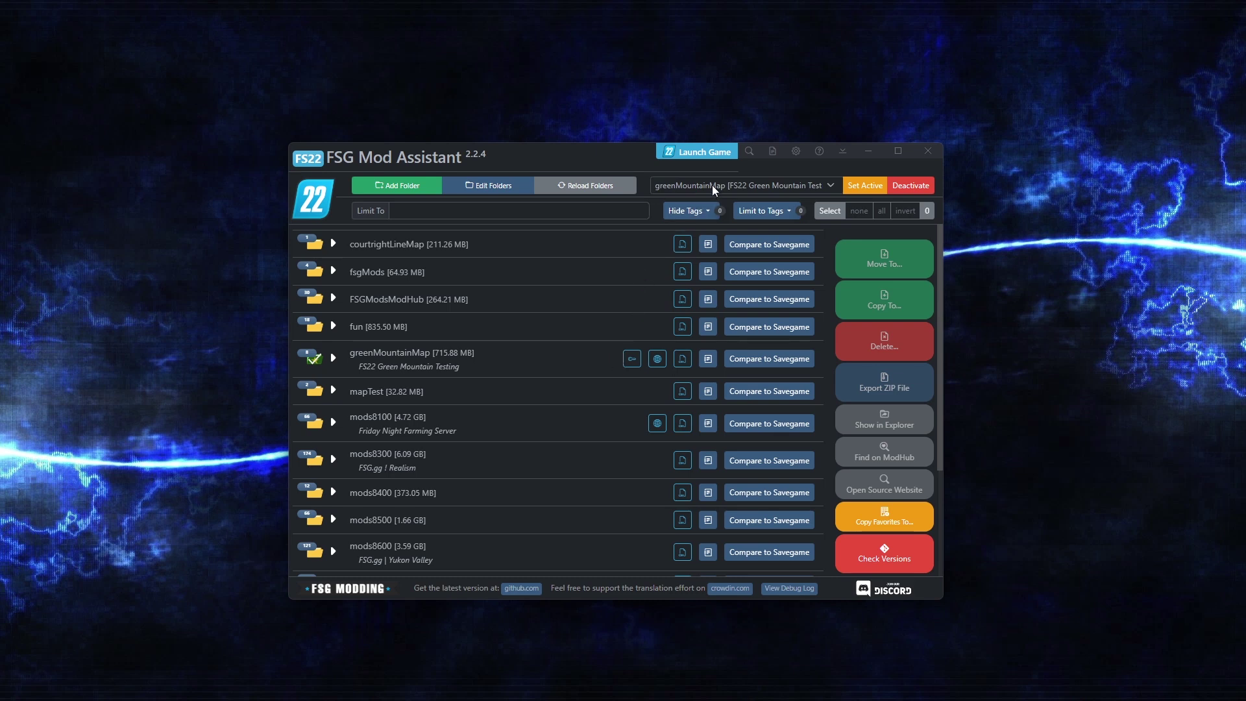
# Step: Choose mods8100 [Friday Night Farming Server] from the available collections and set it active
pyautogui.click(736, 185)
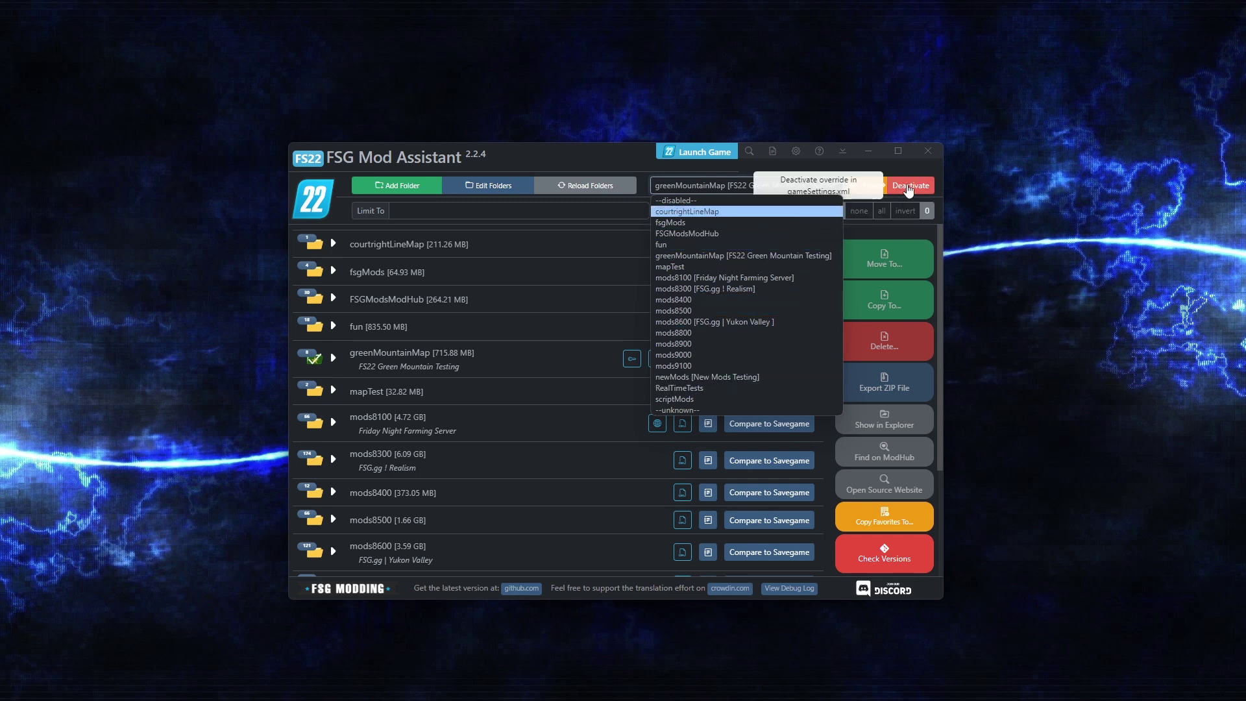
pyautogui.click(932, 170)
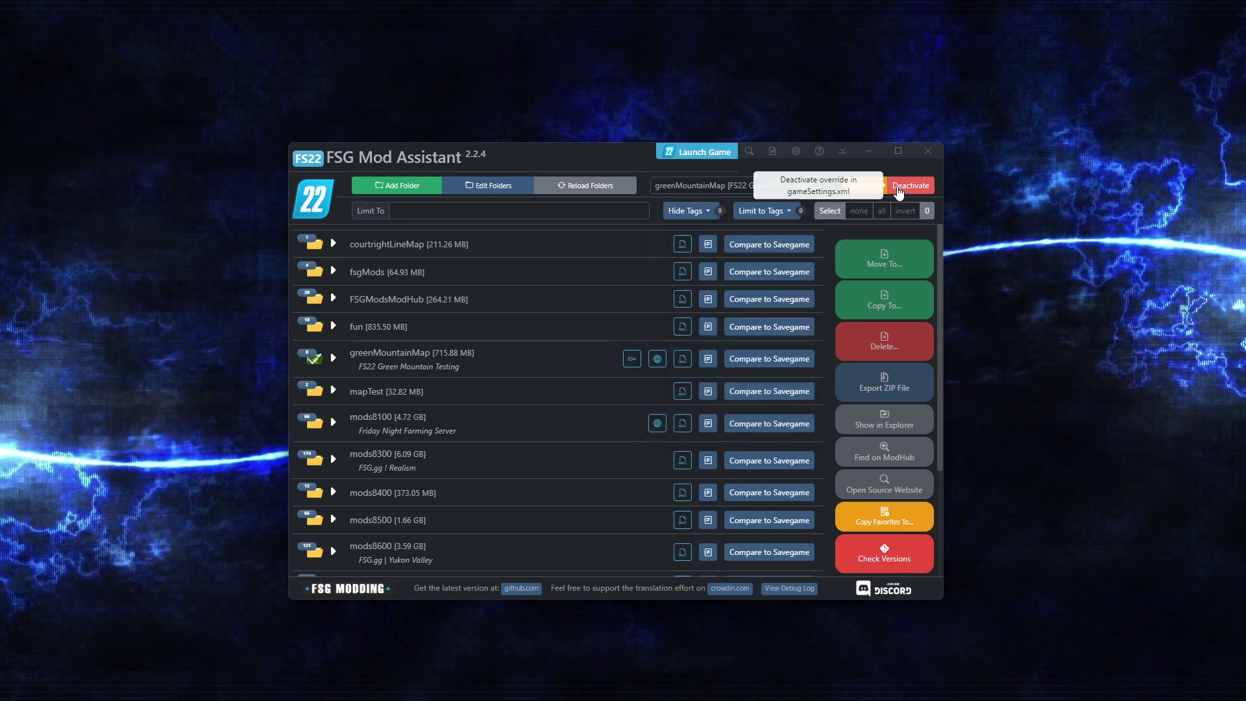
pyautogui.click(843, 189)
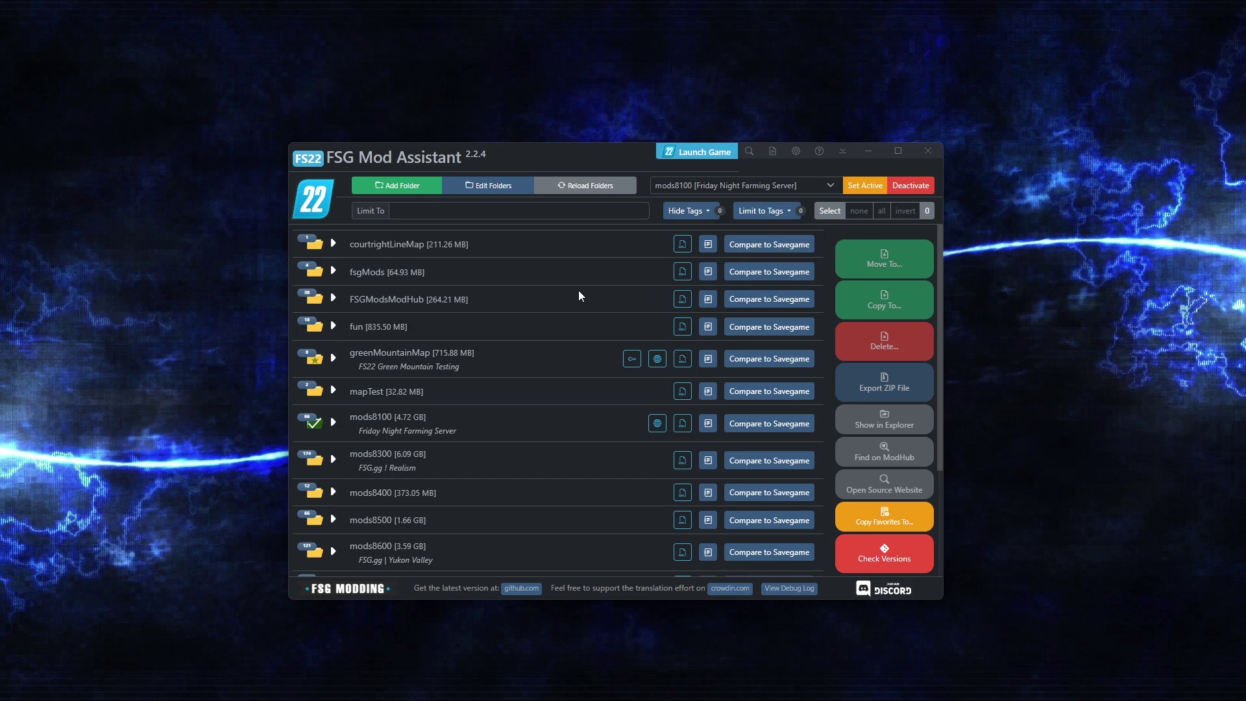
# Step: Review the fsgMods collection details, including player name, server name, passwords, website and notes, and close them
pyautogui.click(708, 272)
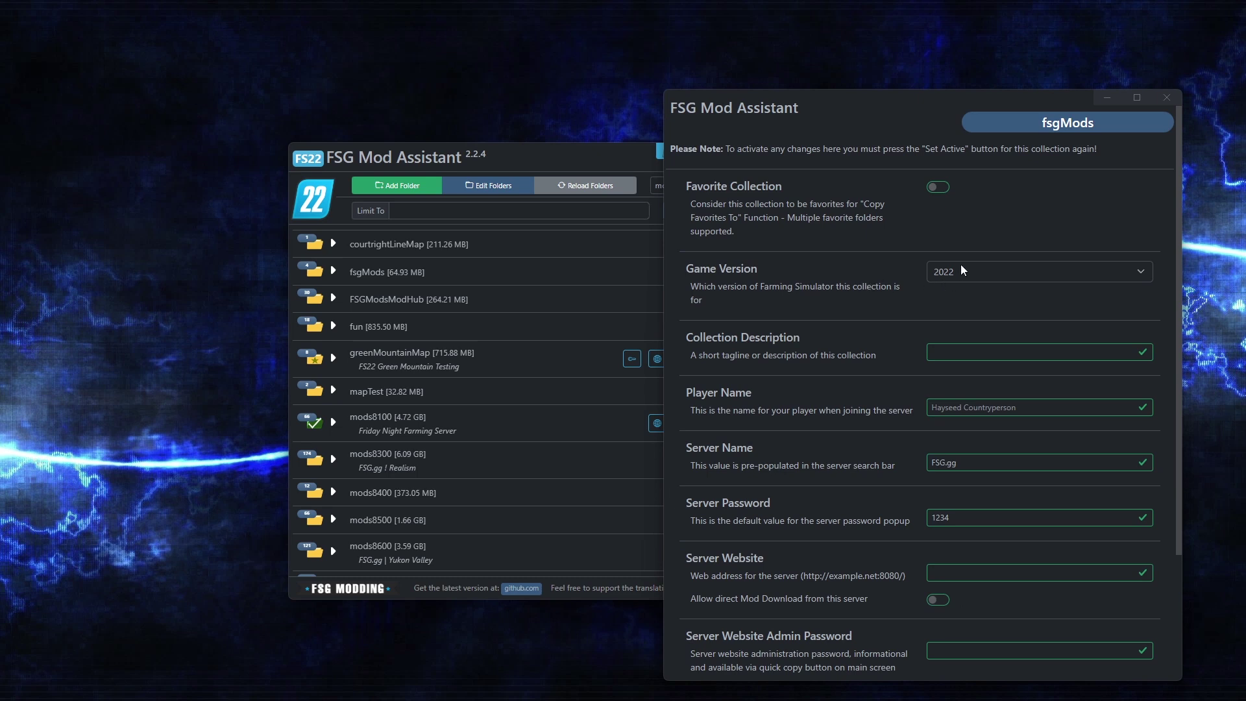
pyautogui.scroll(-1, 906, 355)
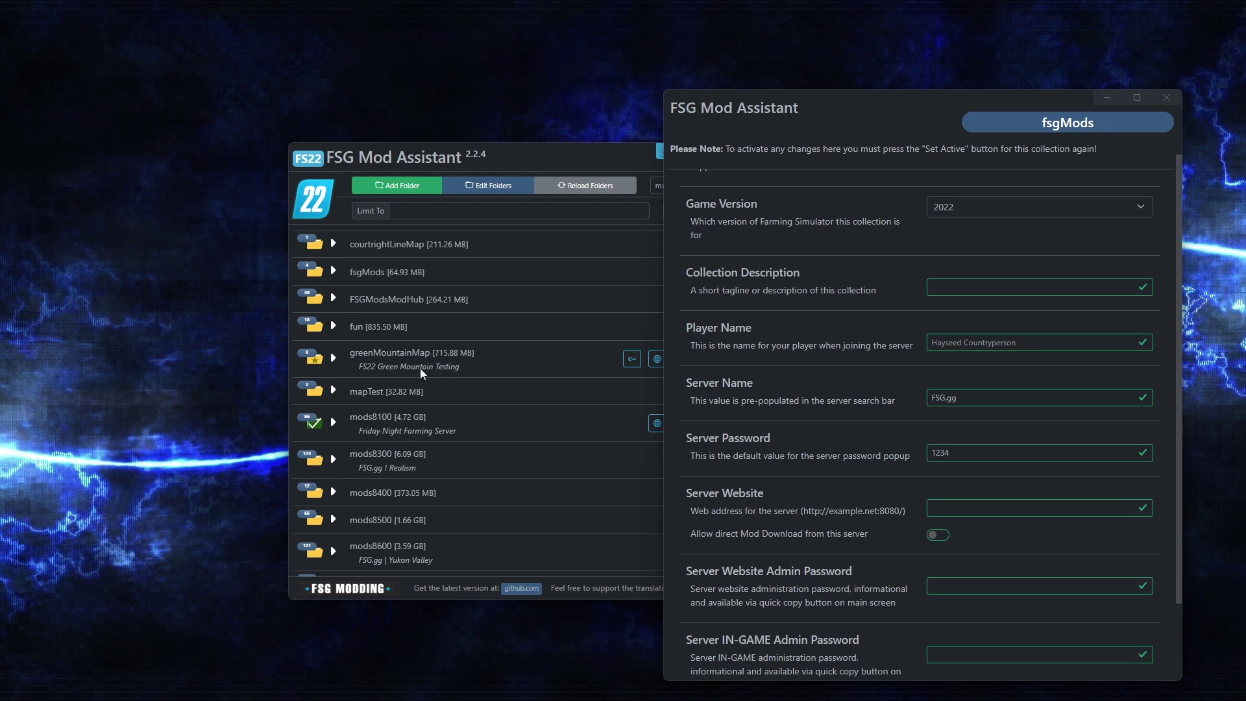
pyautogui.click(996, 342)
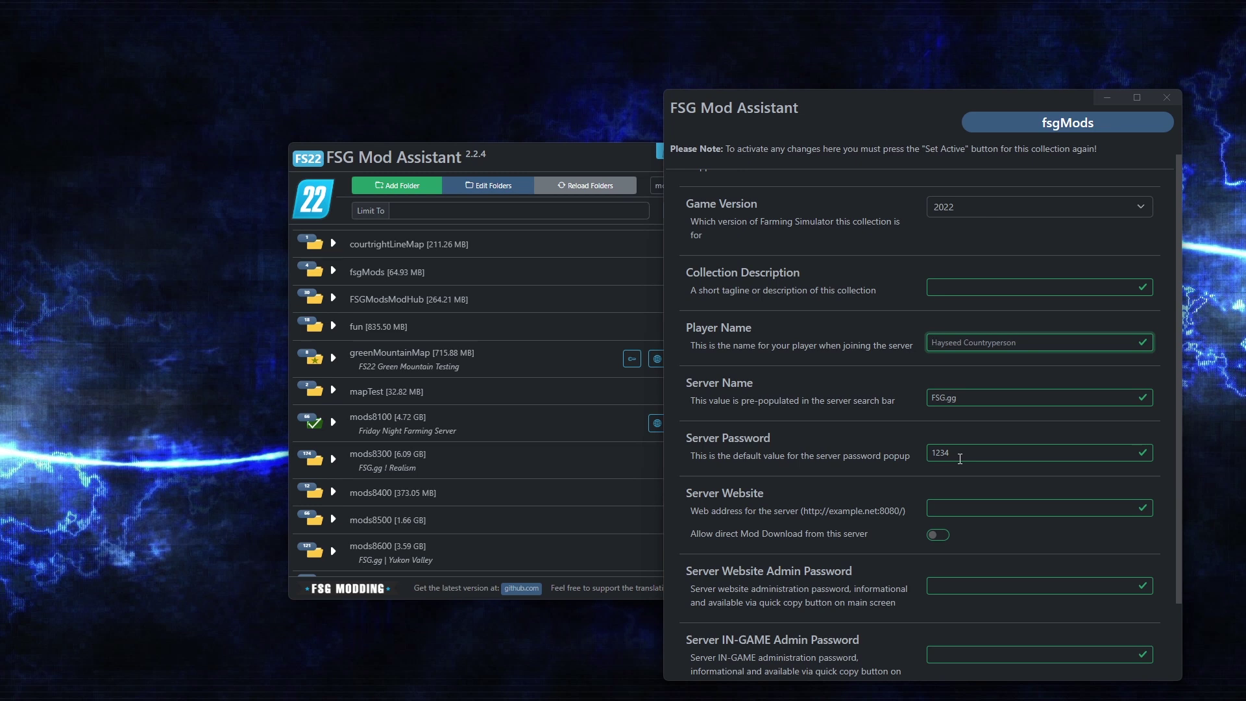
pyautogui.scroll(-2, 951, 505)
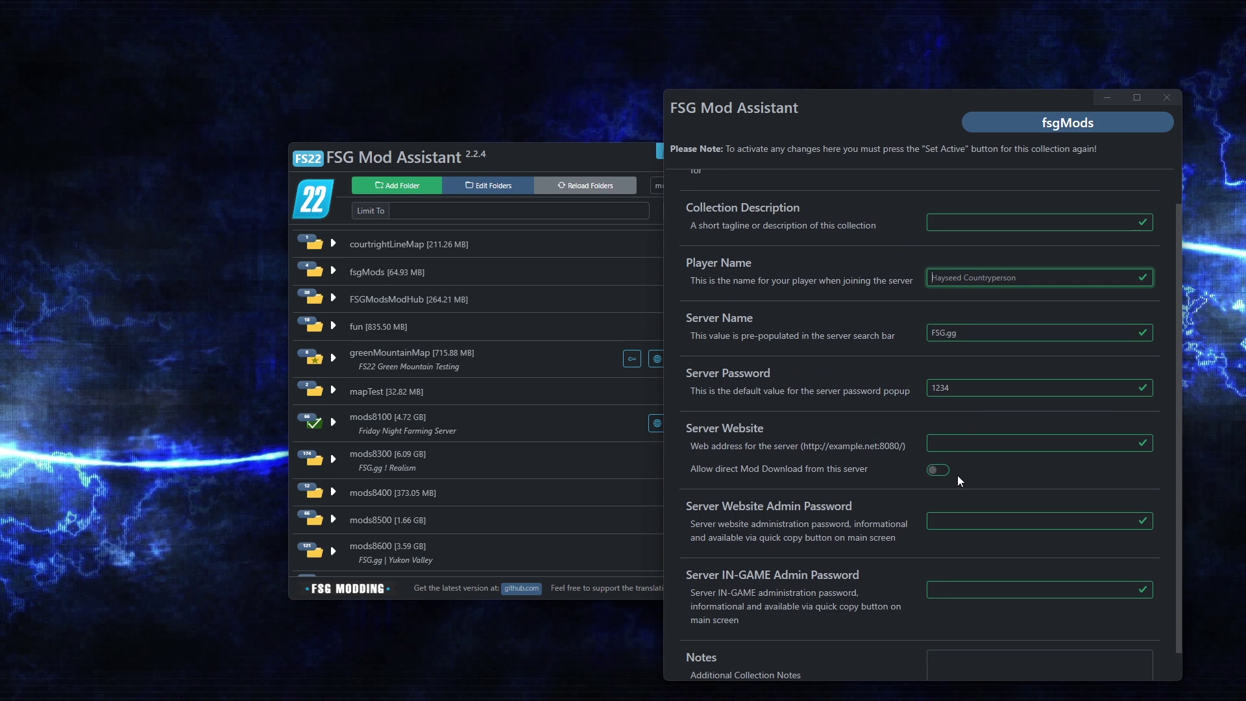
pyautogui.scroll(-1, 954, 477)
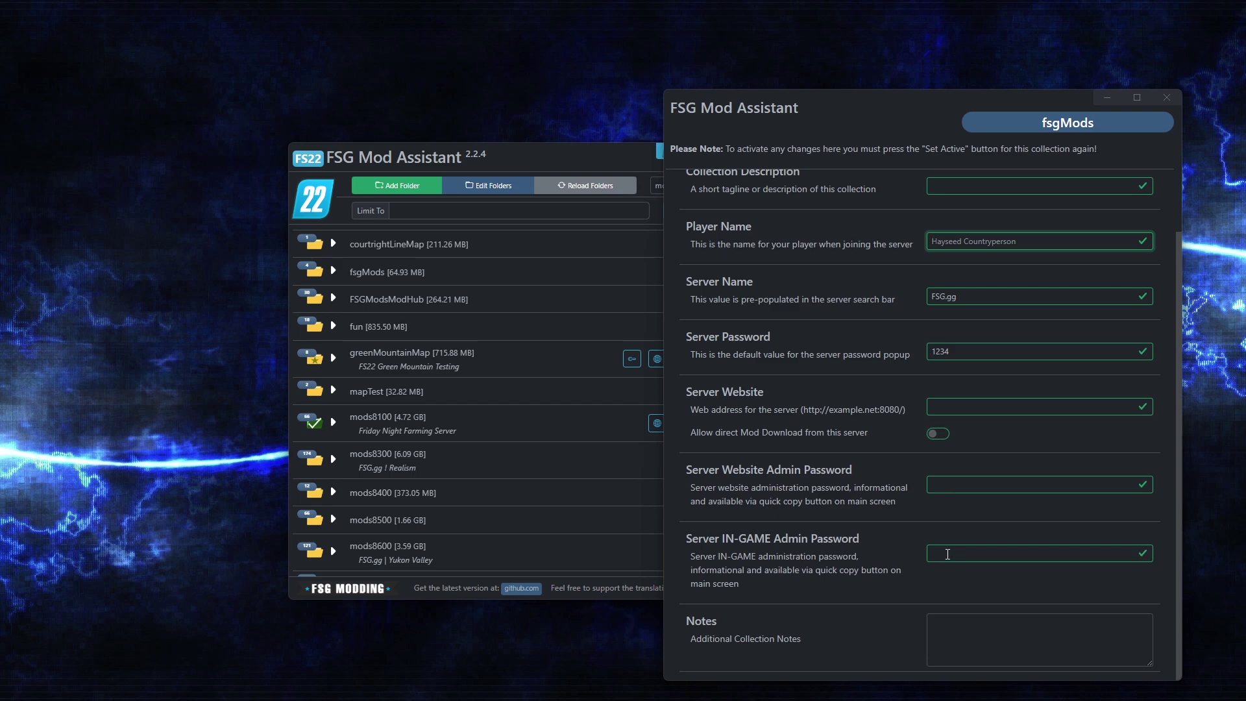
pyautogui.click(1167, 99)
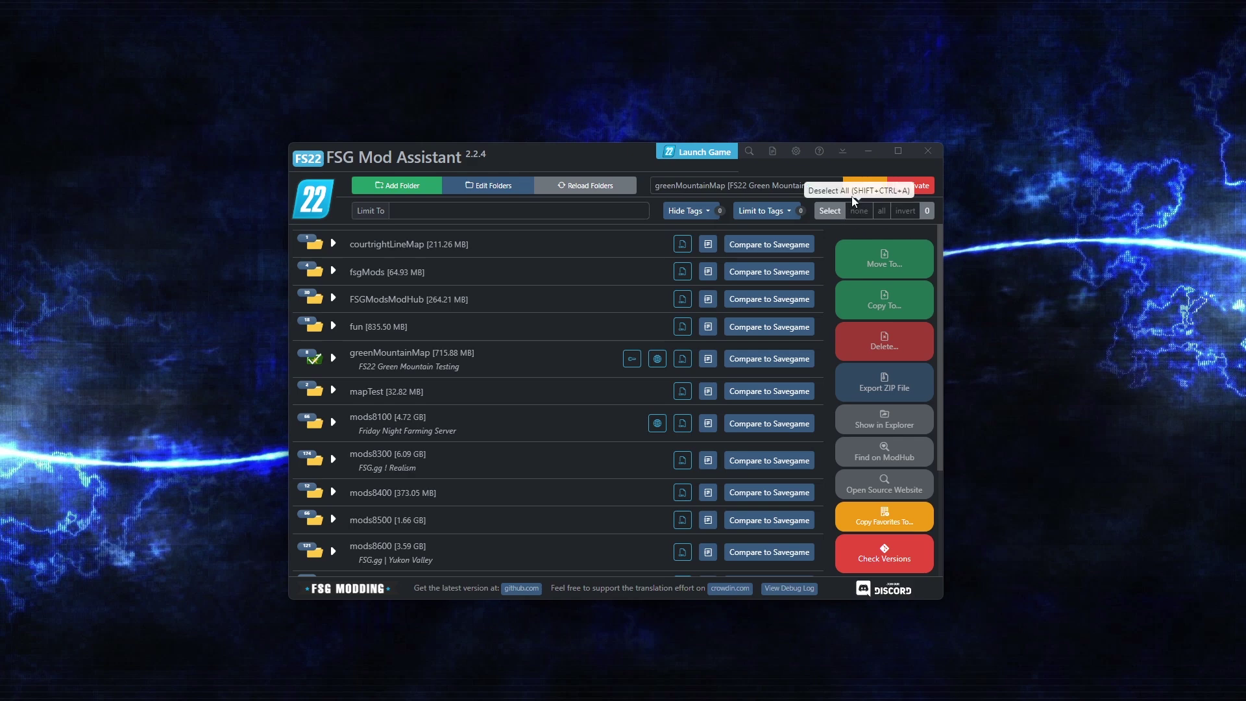
# Step: Open the game log, hide the info, mod load, CP / AD and other entries, examine the remaining warnings and errors, and close it
pyautogui.click(772, 150)
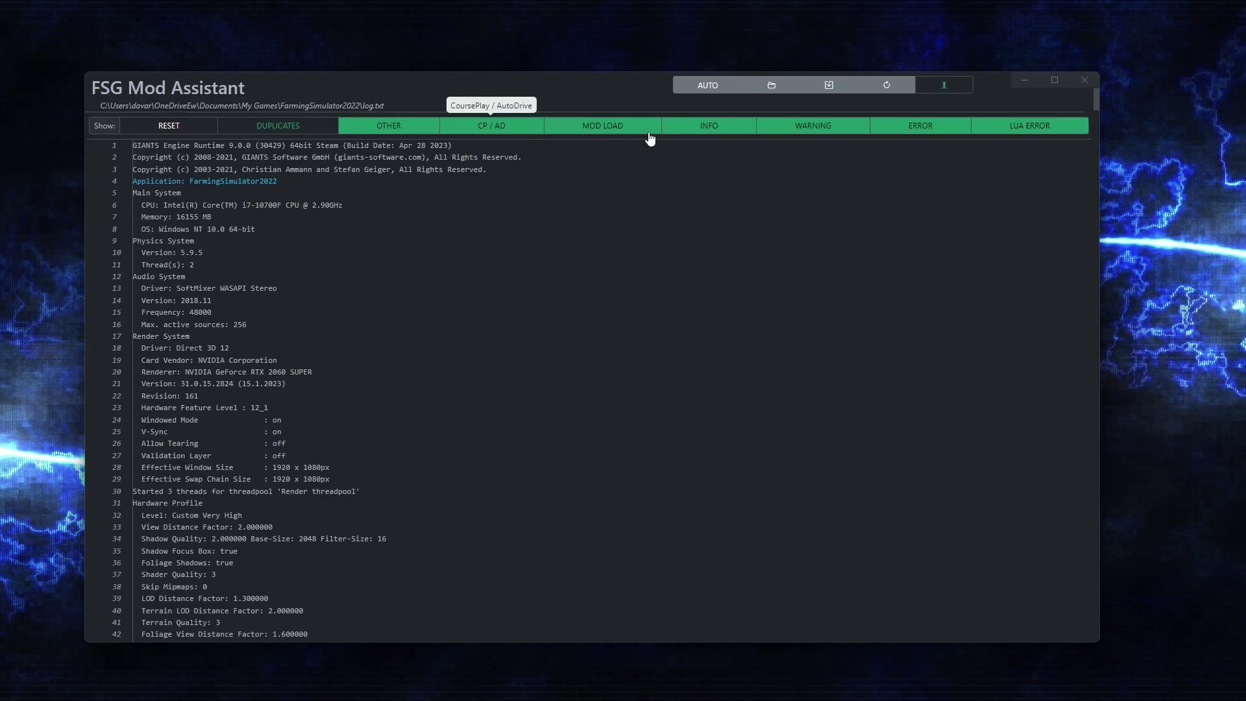
pyautogui.scroll(-1, 811, 341)
pyautogui.scroll(-20, 812, 340)
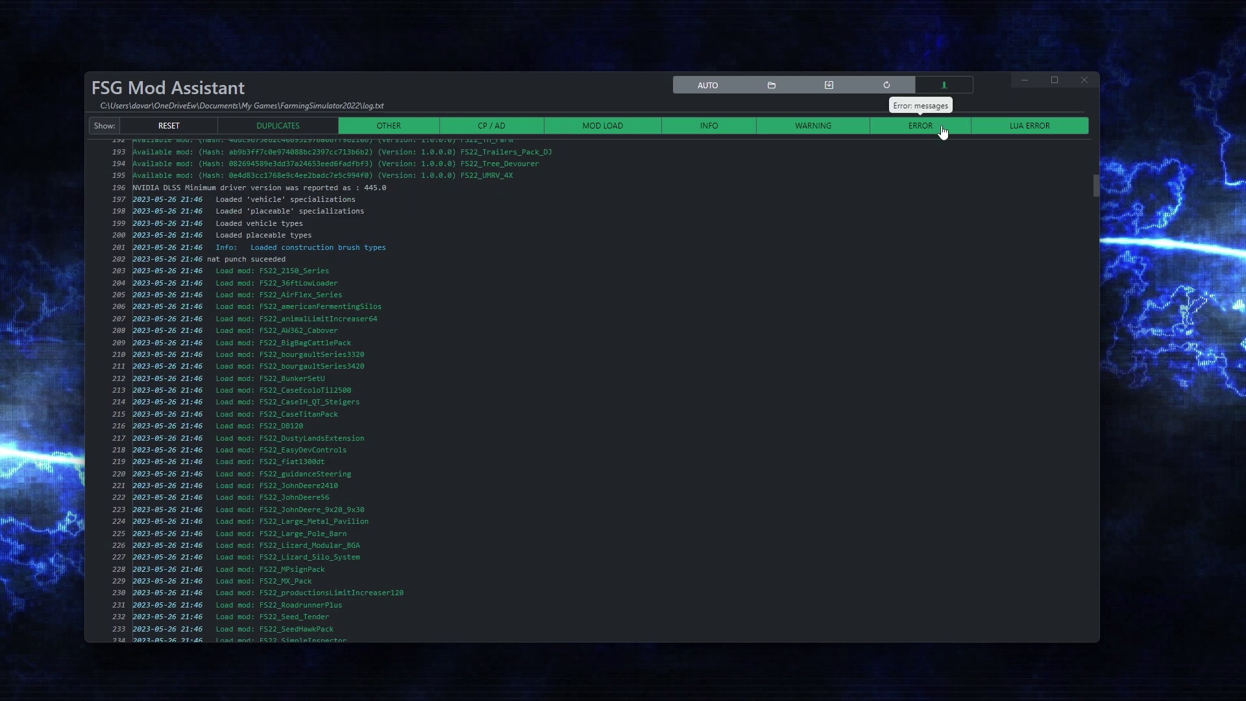
pyautogui.click(706, 127)
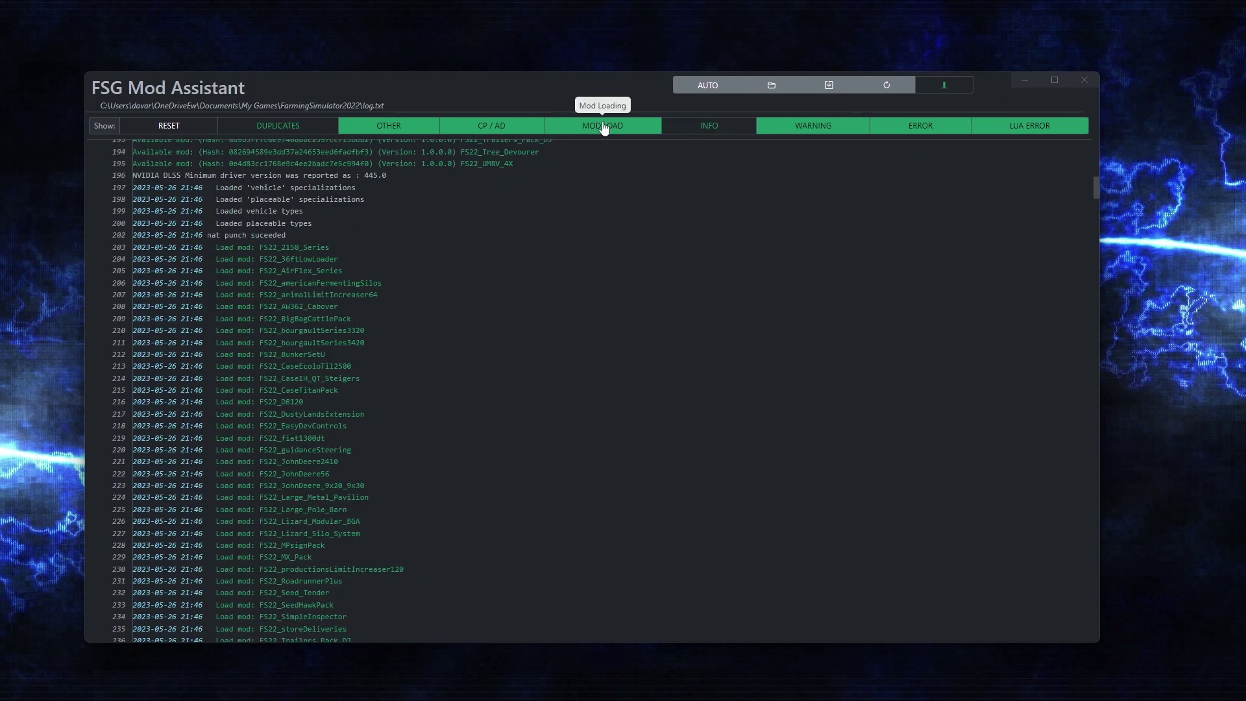
pyautogui.click(603, 127)
pyautogui.click(492, 127)
pyautogui.click(391, 127)
pyautogui.scroll(-1, 636, 404)
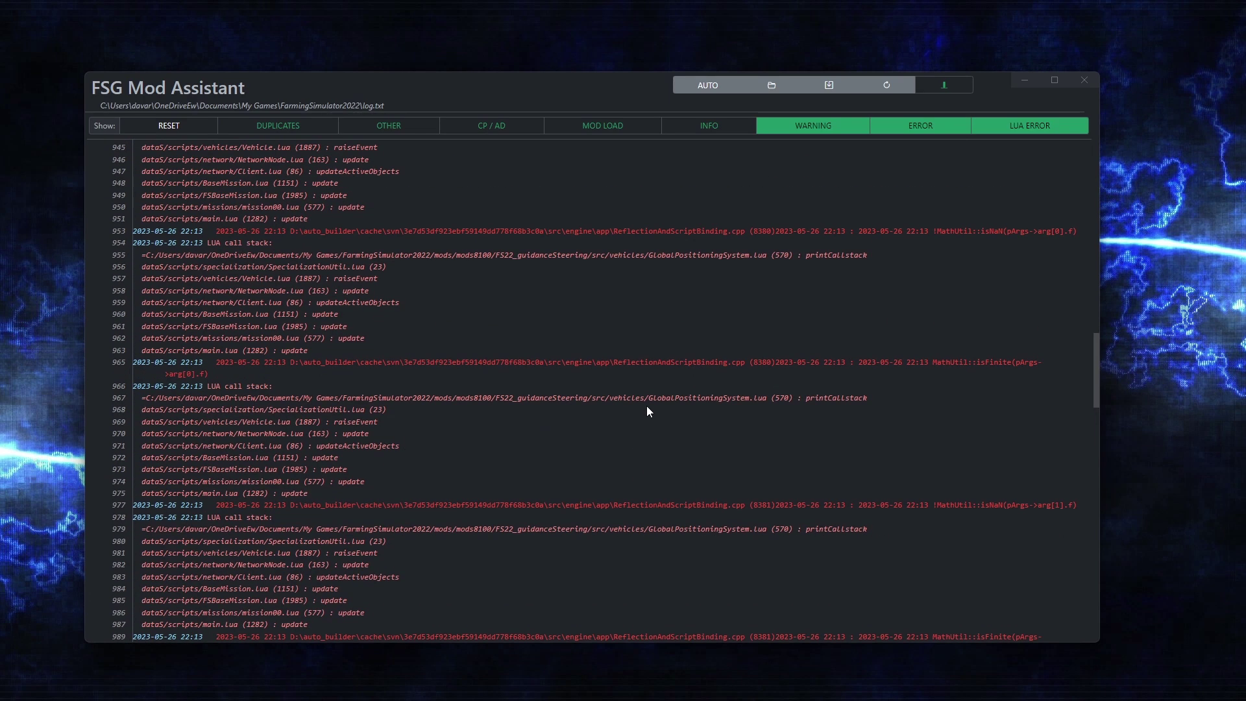
pyautogui.scroll(15, 646, 406)
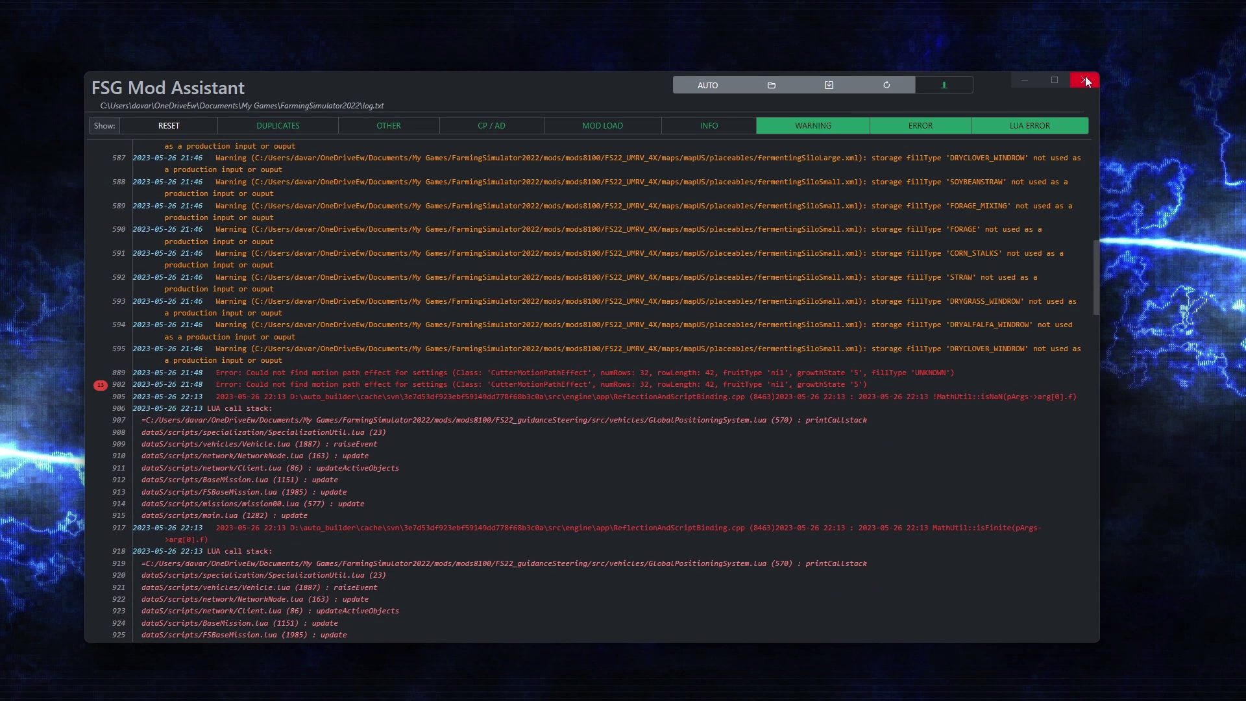
pyautogui.click(1086, 81)
# Step: Examine the user preferences for game versions, OneDrive sync, mod cache, window positions, color theme and language, and close them
pyautogui.click(794, 153)
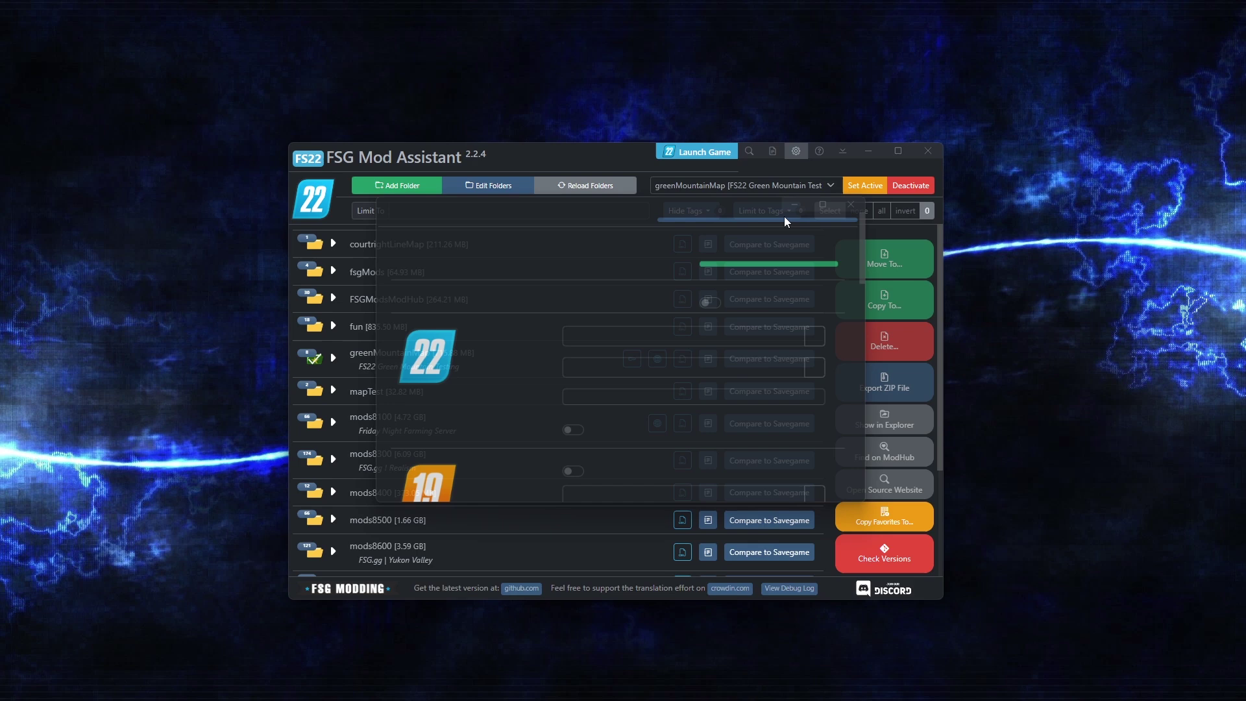
pyautogui.scroll(-12, 469, 431)
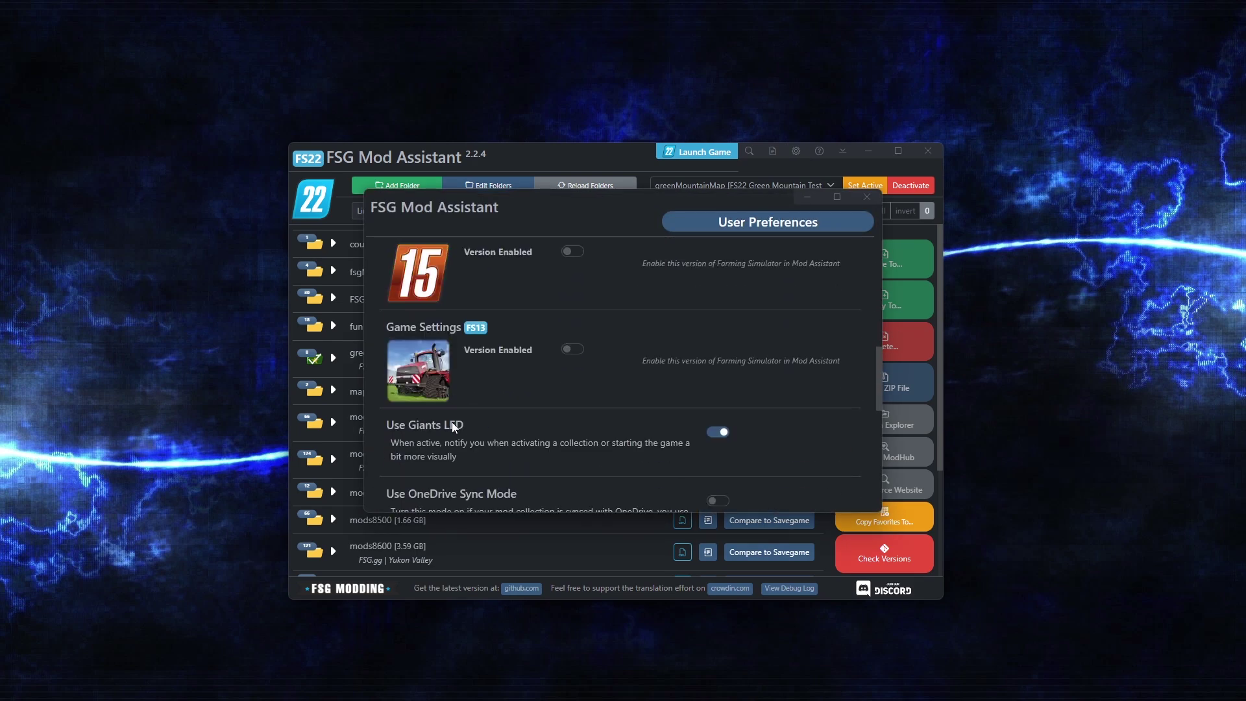
pyautogui.scroll(-3, 454, 422)
pyautogui.scroll(3, 464, 423)
pyautogui.scroll(-3, 508, 430)
pyautogui.scroll(2, 503, 324)
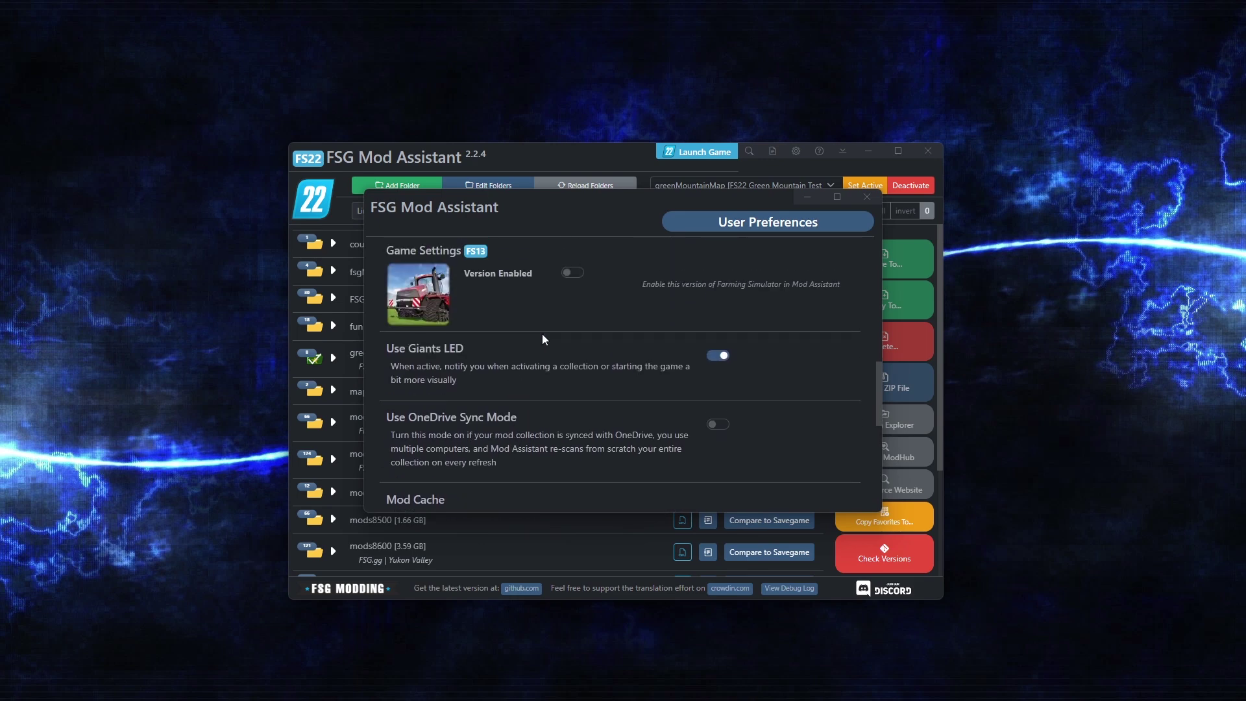
pyautogui.scroll(-5, 653, 442)
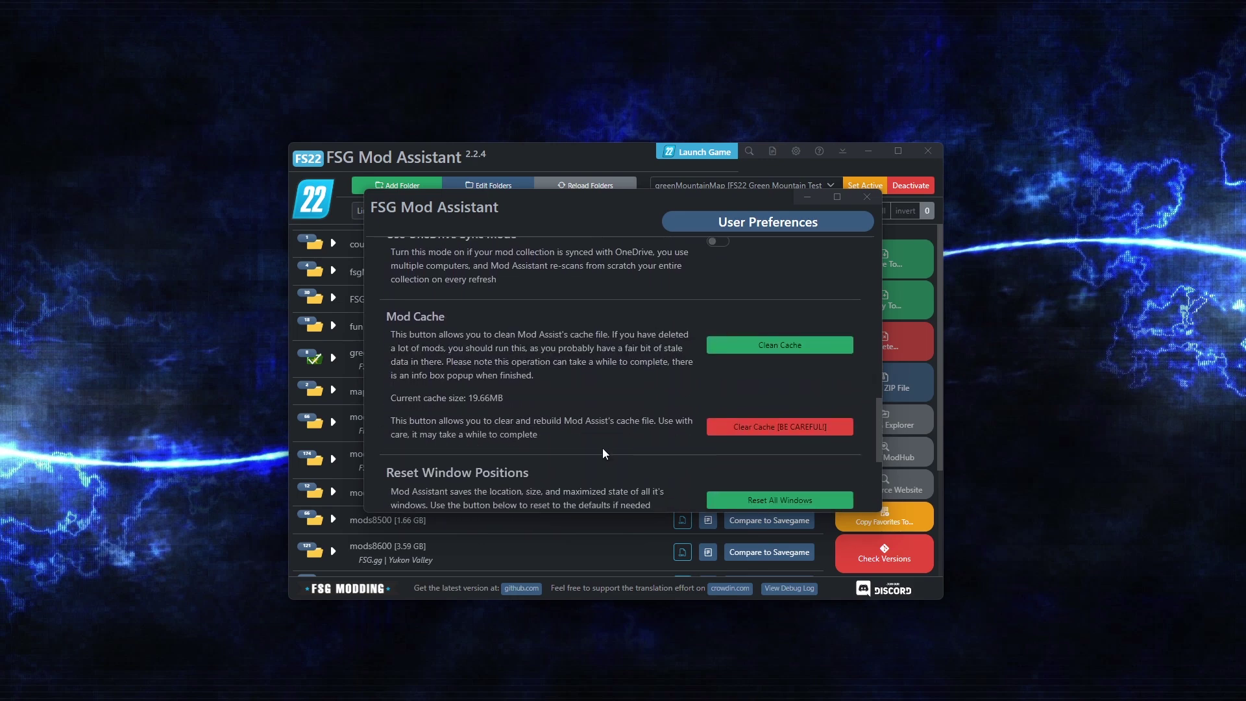
pyautogui.scroll(-2, 573, 451)
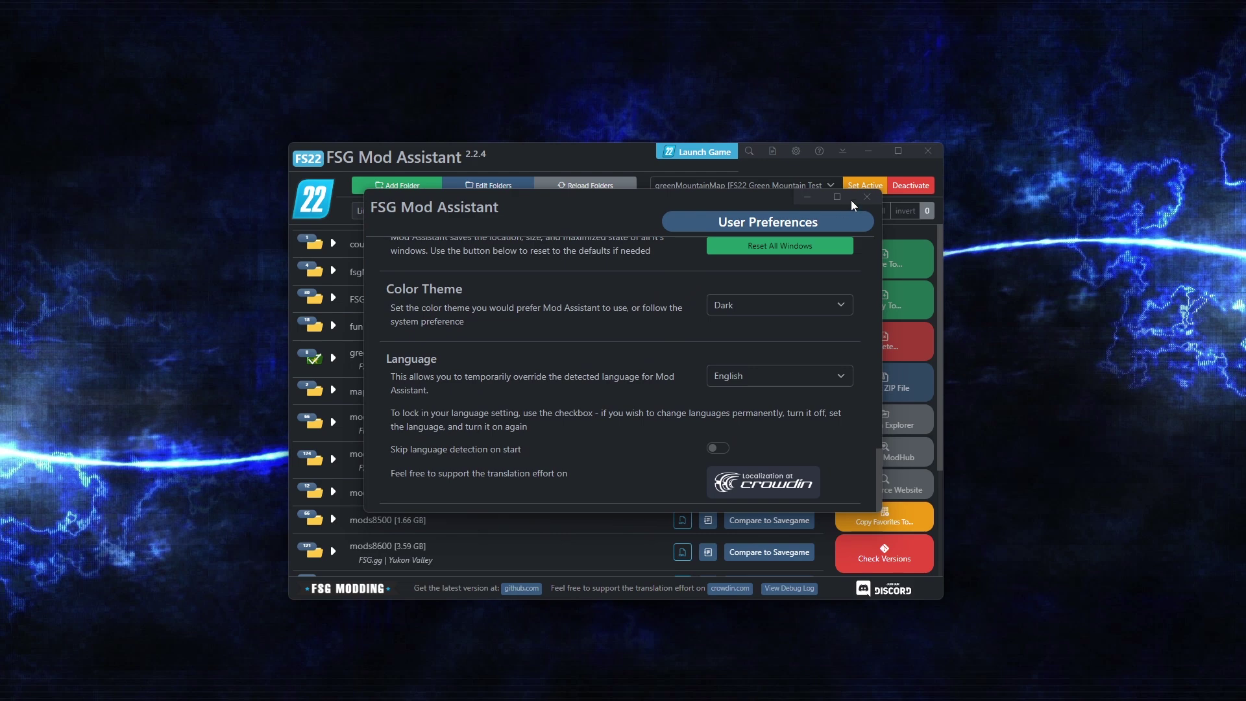
pyautogui.click(869, 198)
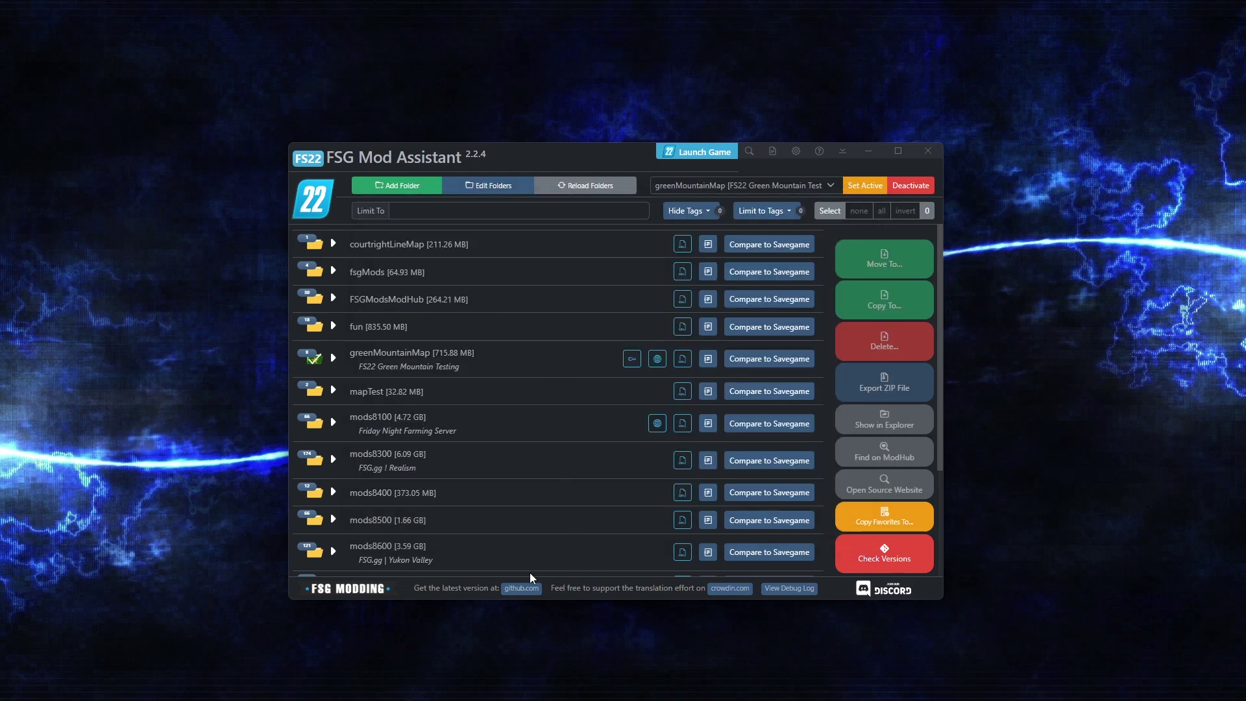